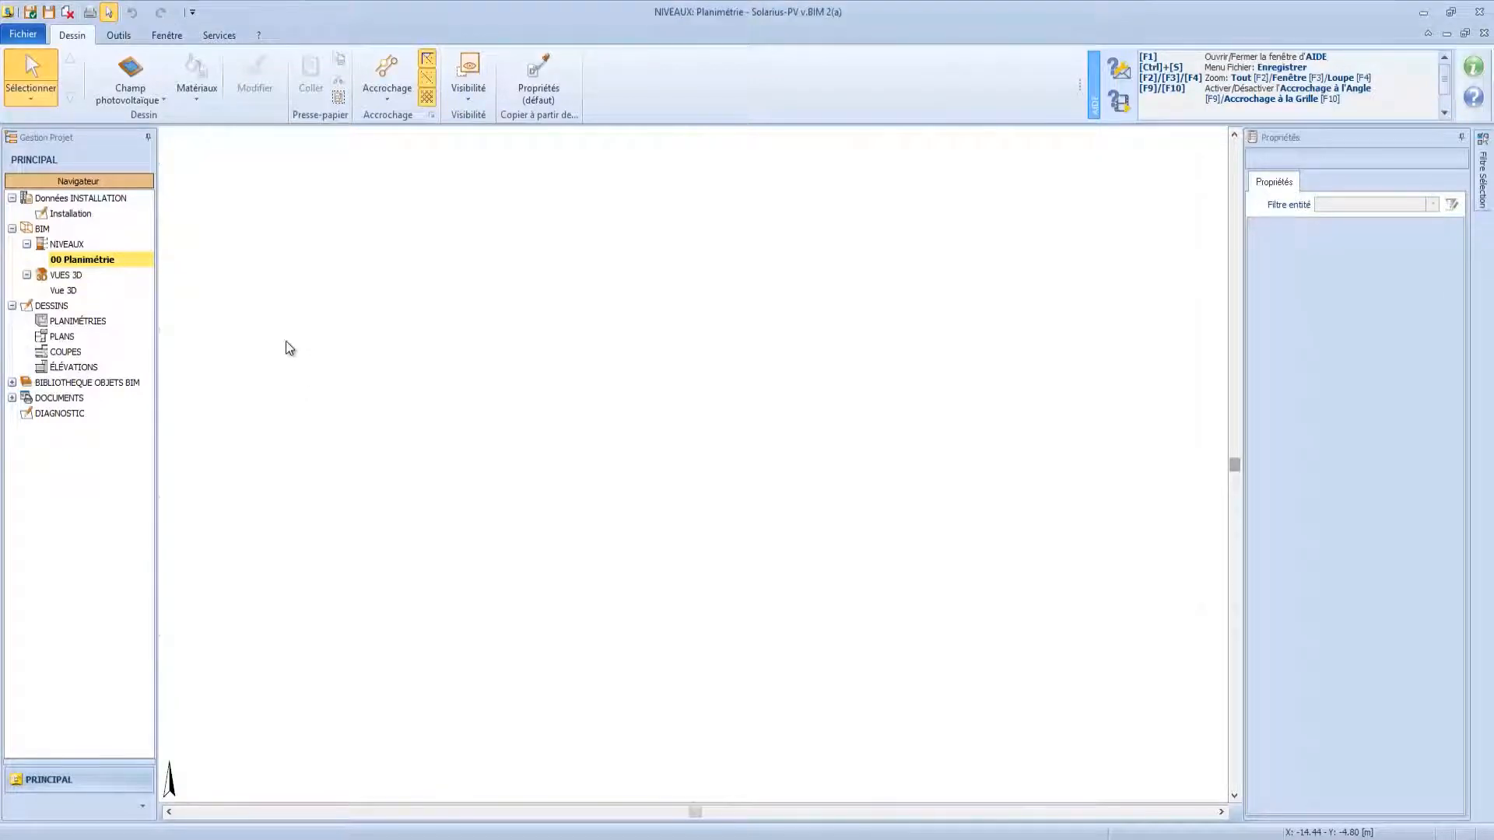
Import IFC-Exemple_04.ifc as an IFC object in the 3D view and place the house model.
{"action": "left_click", "coordinate": [124, 92]}
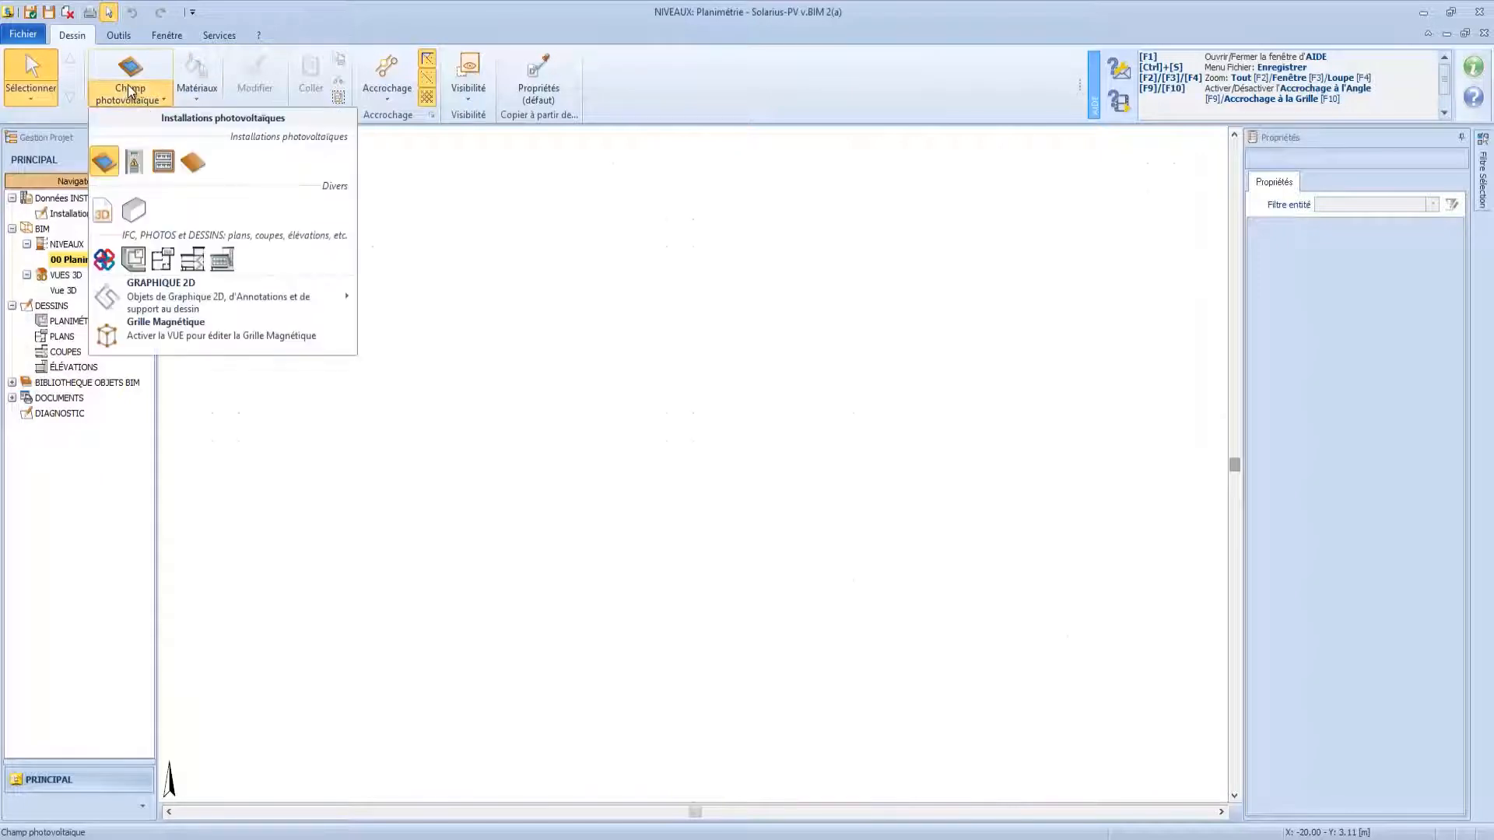
{"action": "left_click", "coordinate": [103, 261]}
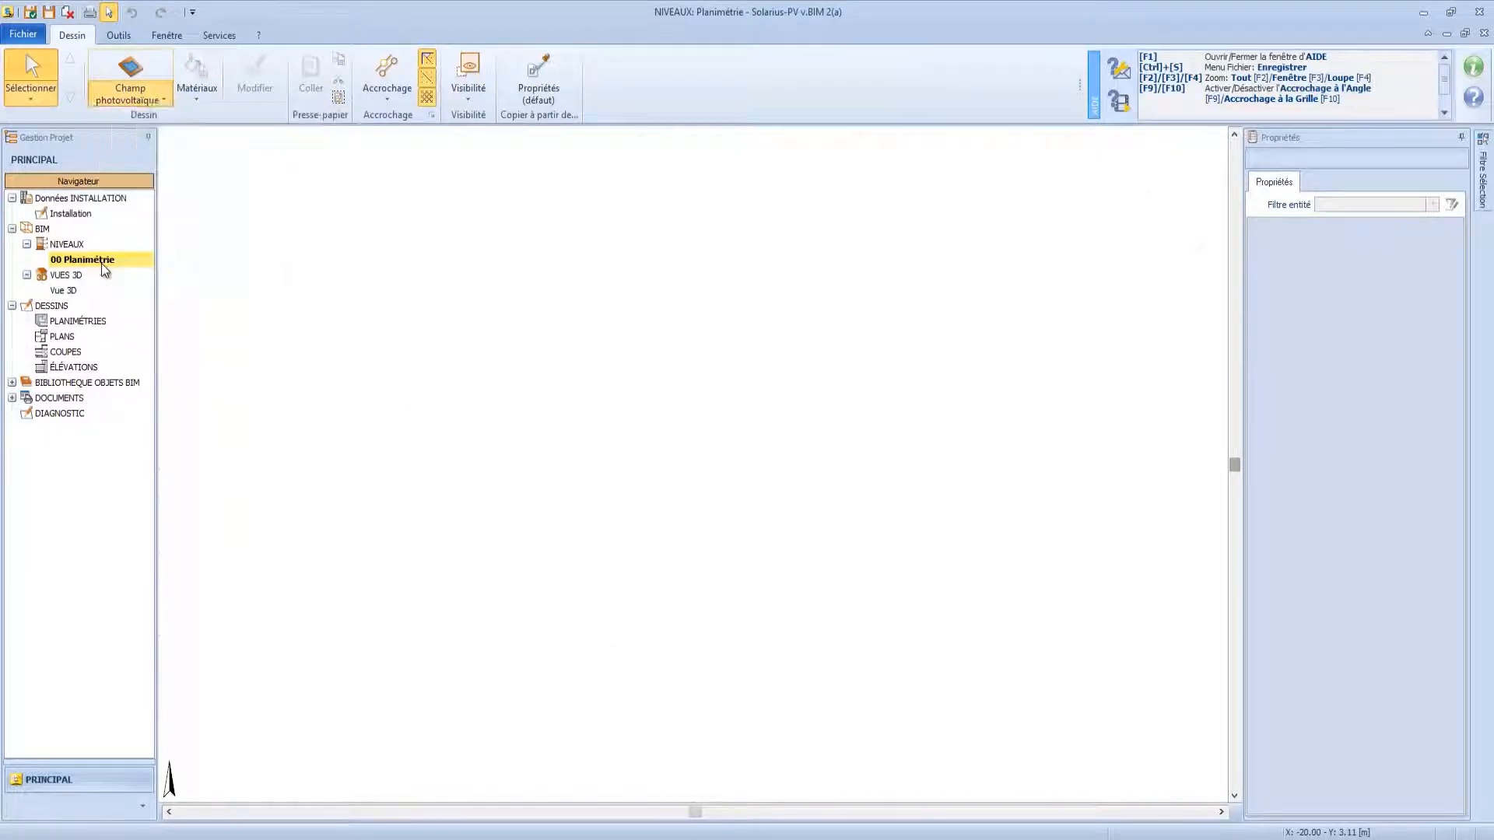
{"action": "left_click", "coordinate": [65, 291]}
{"action": "left_click", "coordinate": [587, 445]}
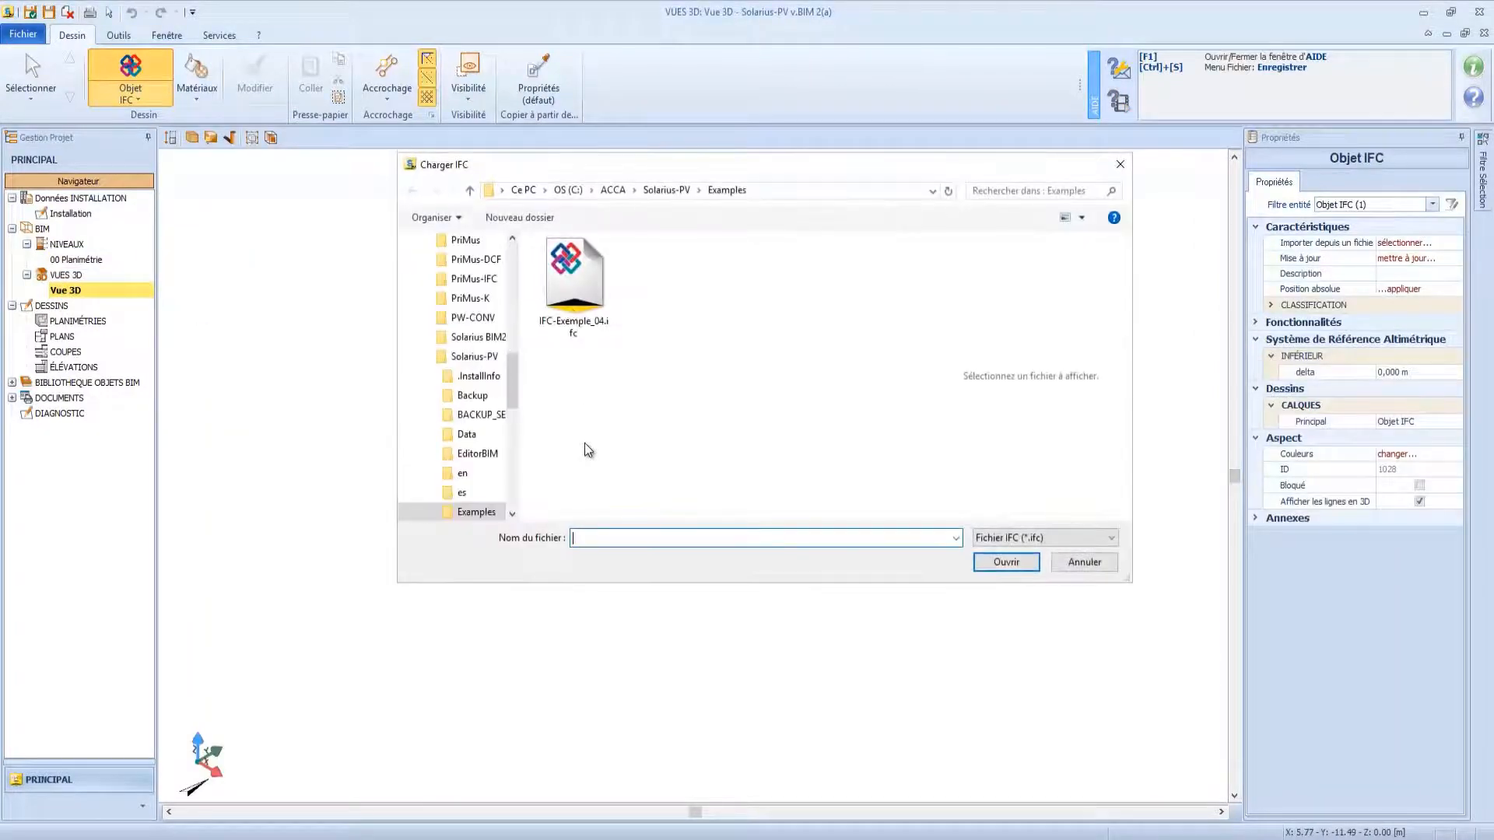
{"action": "left_click", "coordinate": [574, 274]}
{"action": "left_click", "coordinate": [1011, 564]}
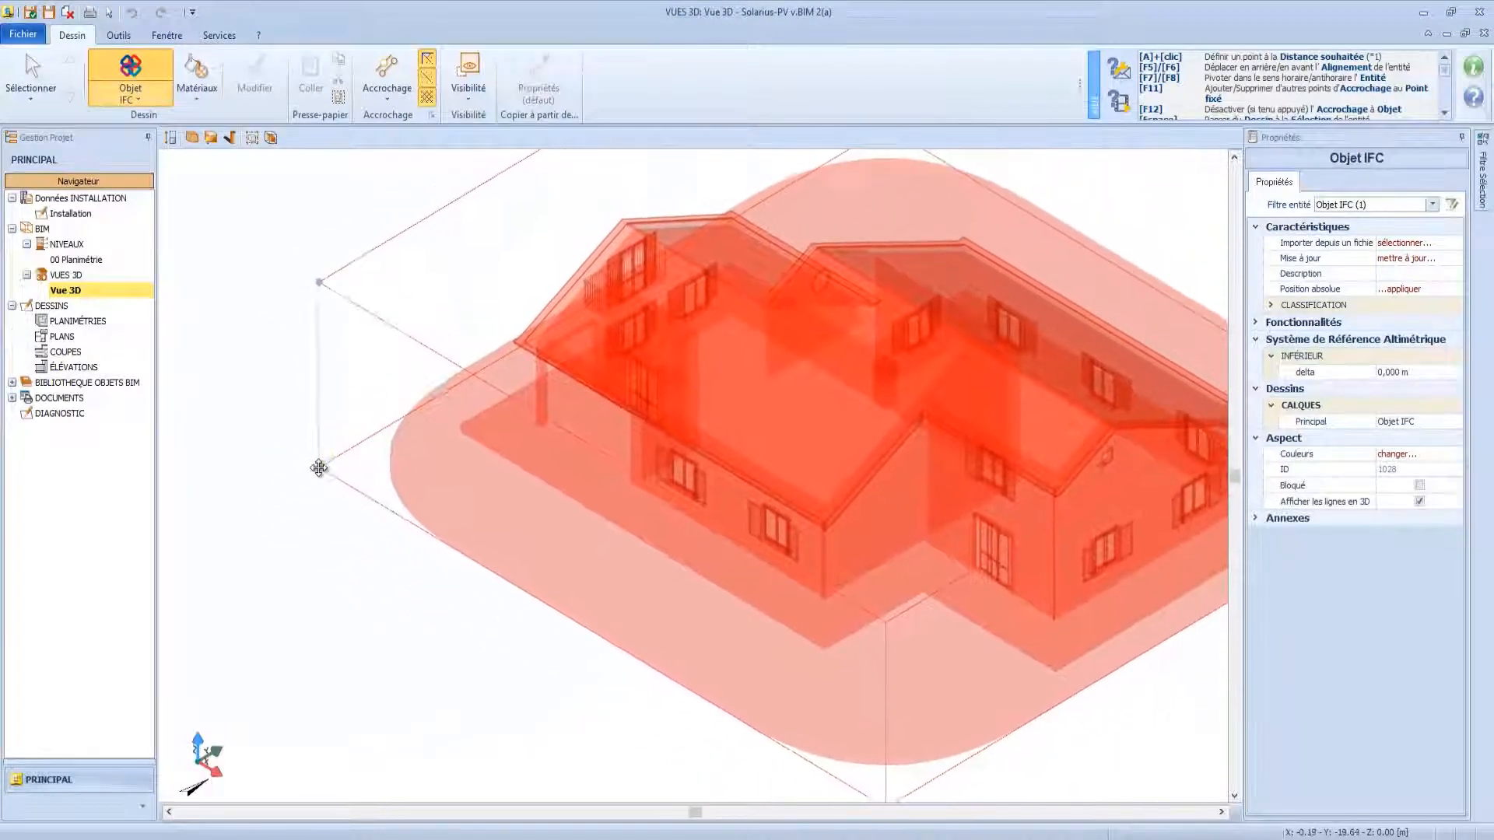
{"action": "left_click", "coordinate": [207, 511]}
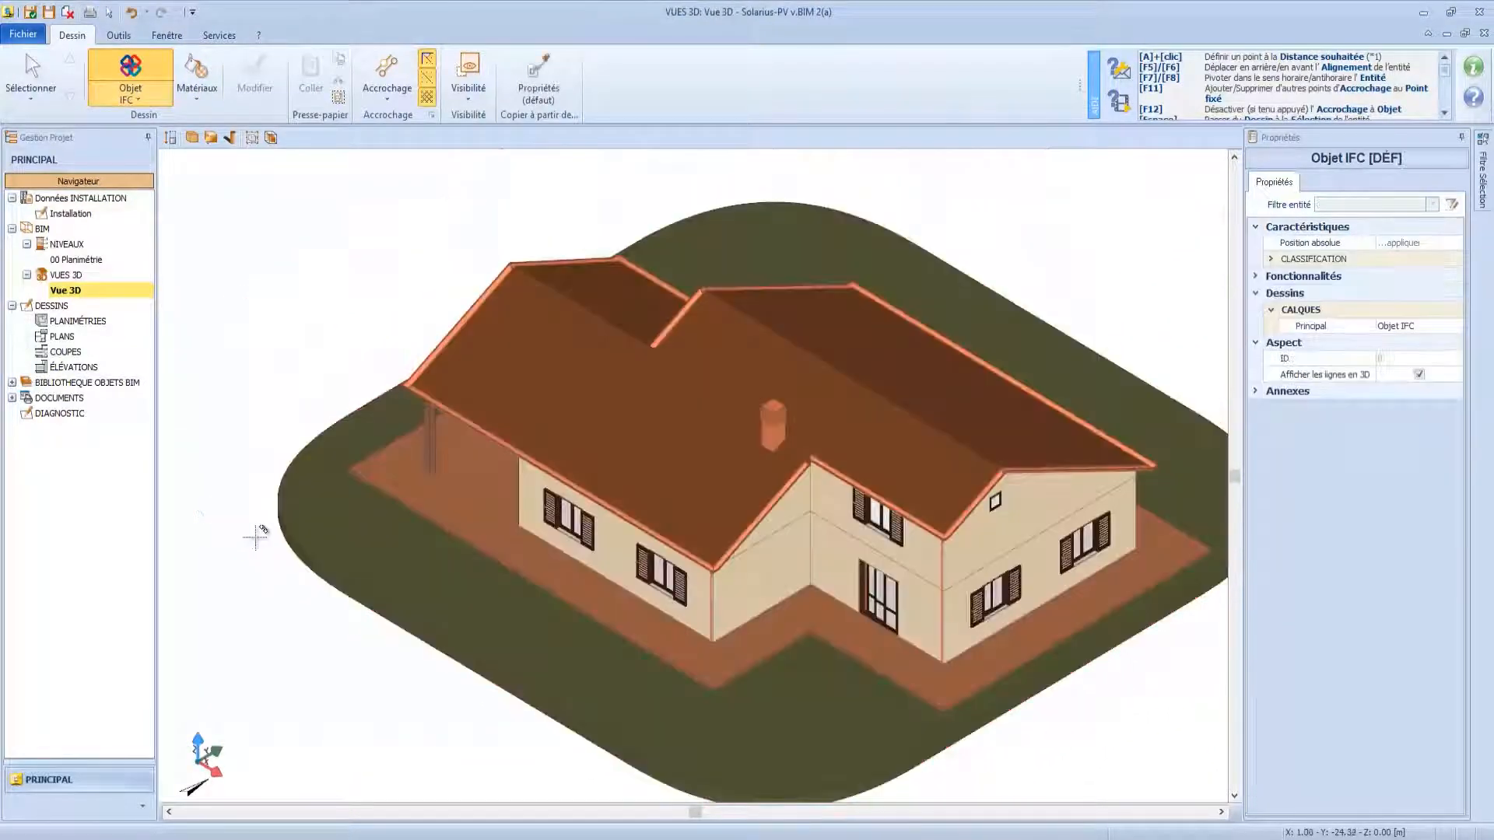
Create a photovoltaic field on the main roof slope containing the chimney.
{"action": "scroll", "coordinate": [771, 510], "scroll_direction": "up", "scroll_amount": 5}
{"action": "middle_click_drag", "start_coordinate": [774, 514], "coordinate": [860, 490], "text": "shift"}
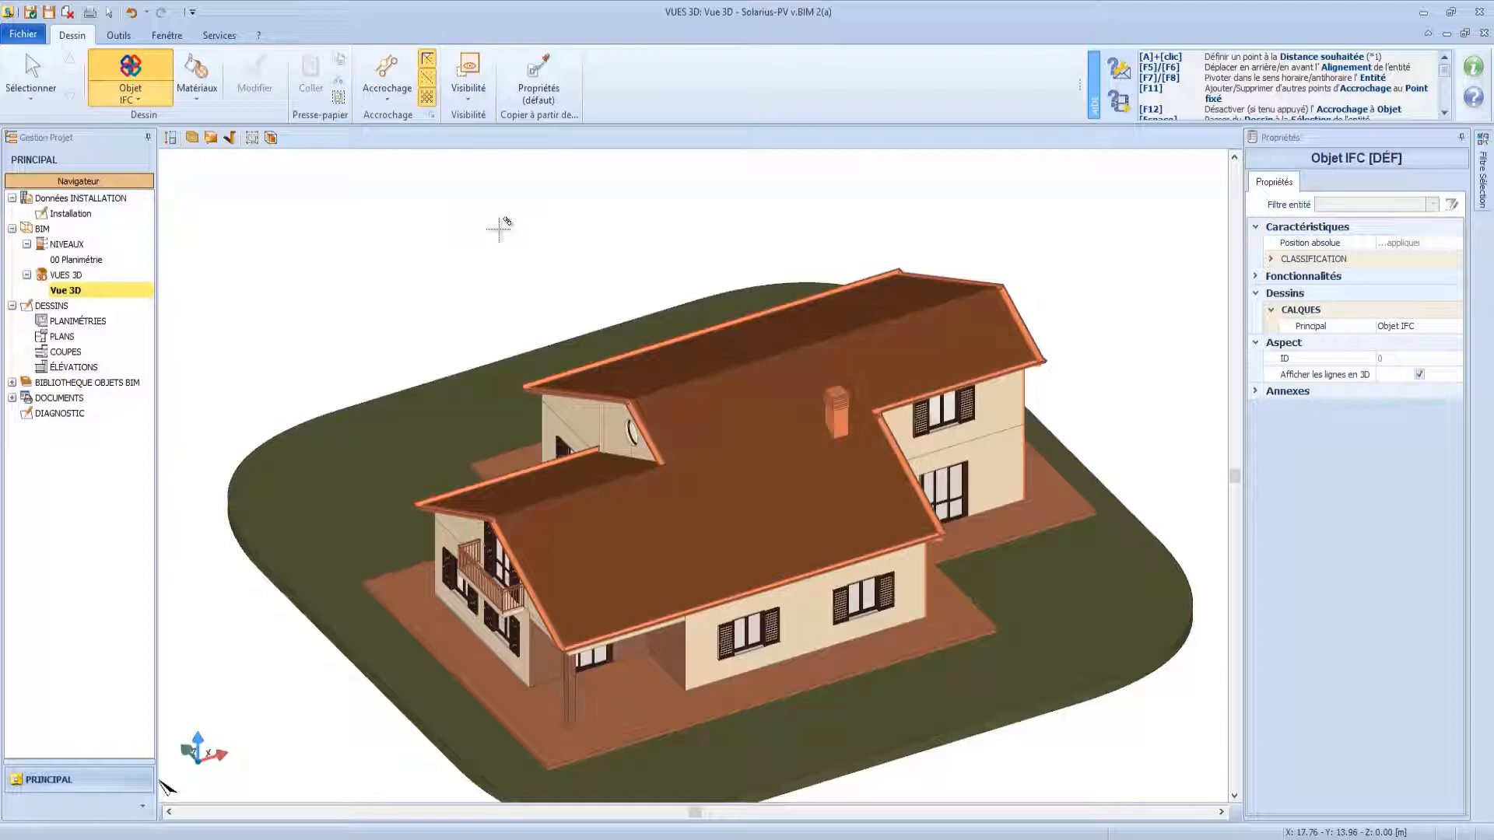
{"action": "left_click", "coordinate": [138, 99]}
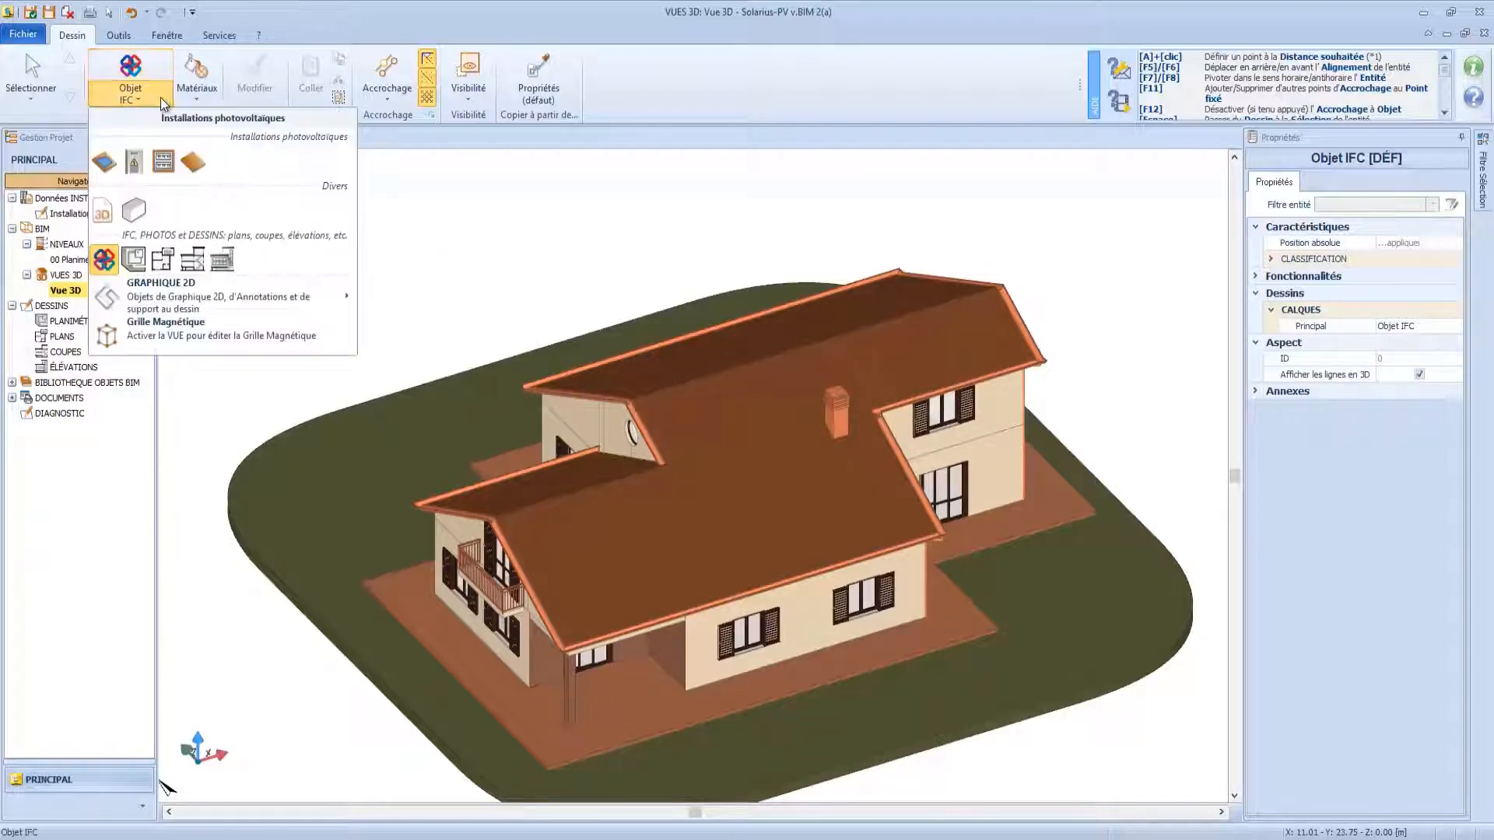
{"action": "left_click", "coordinate": [107, 164]}
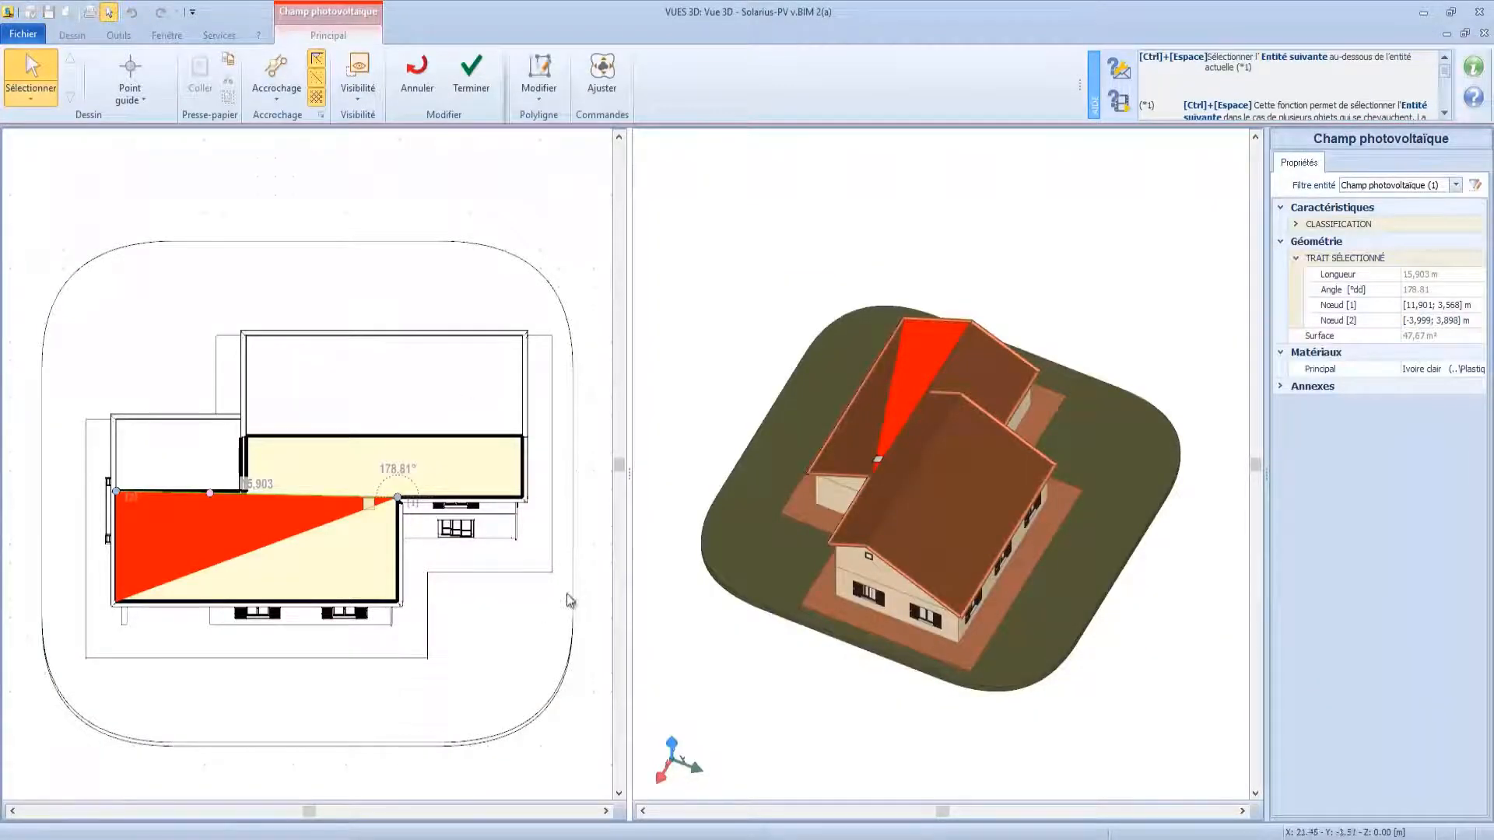
Adjust the photovoltaic field's outline with the Ajuster command.
{"action": "scroll", "coordinate": [360, 632], "scroll_direction": "up", "scroll_amount": 2}
{"action": "middle_click_drag", "start_coordinate": [339, 631], "coordinate": [313, 591]}
{"action": "scroll", "coordinate": [381, 627], "scroll_direction": "down", "scroll_amount": 1}
{"action": "left_click", "coordinate": [602, 71]}
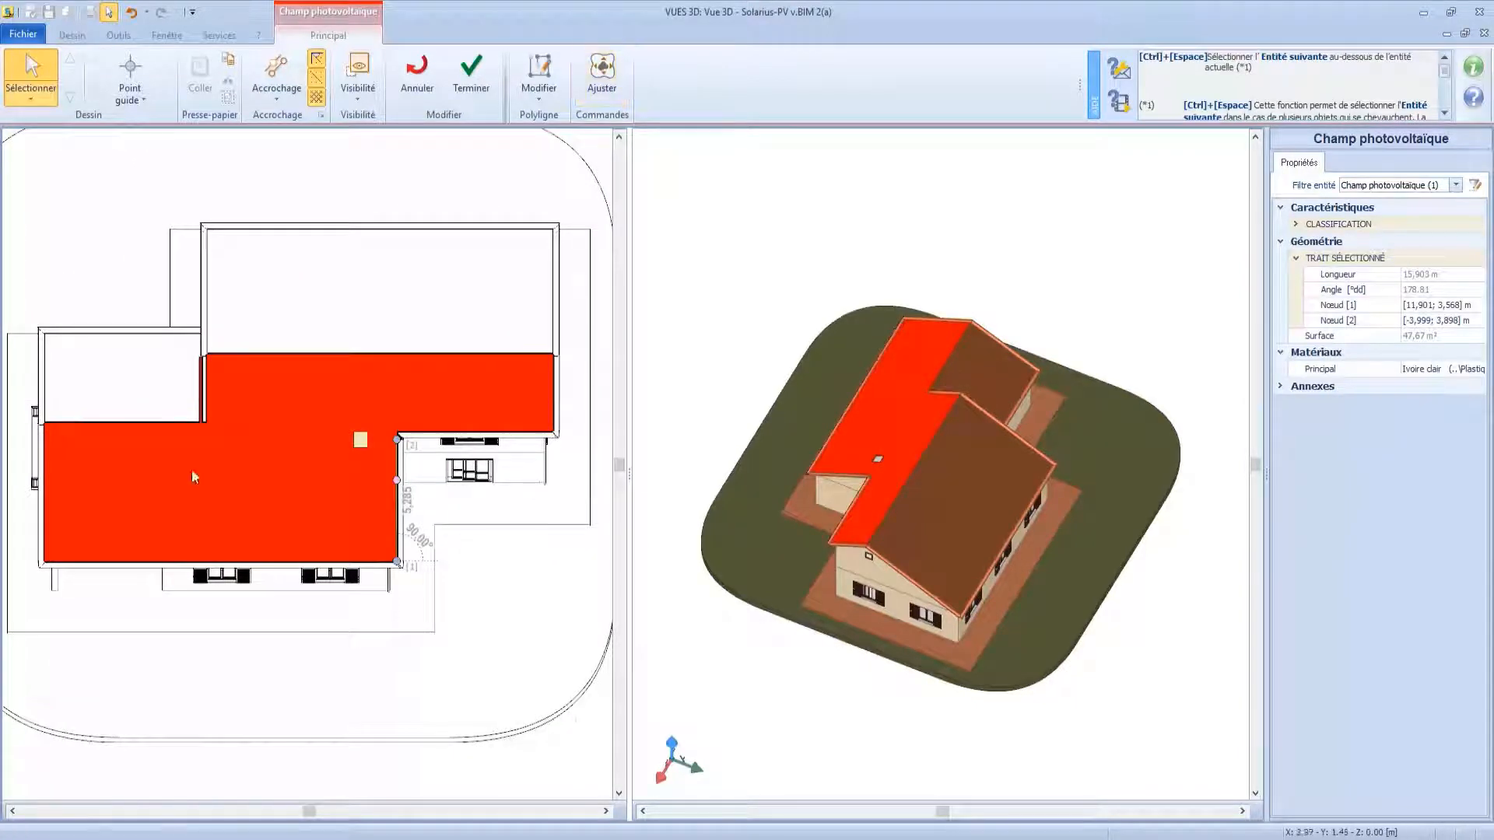
Try moving the field outline's ridge edge down the slope to Y 6.821 m, and undo the move.
{"action": "left_click", "coordinate": [296, 357]}
{"action": "left_click", "coordinate": [322, 354]}
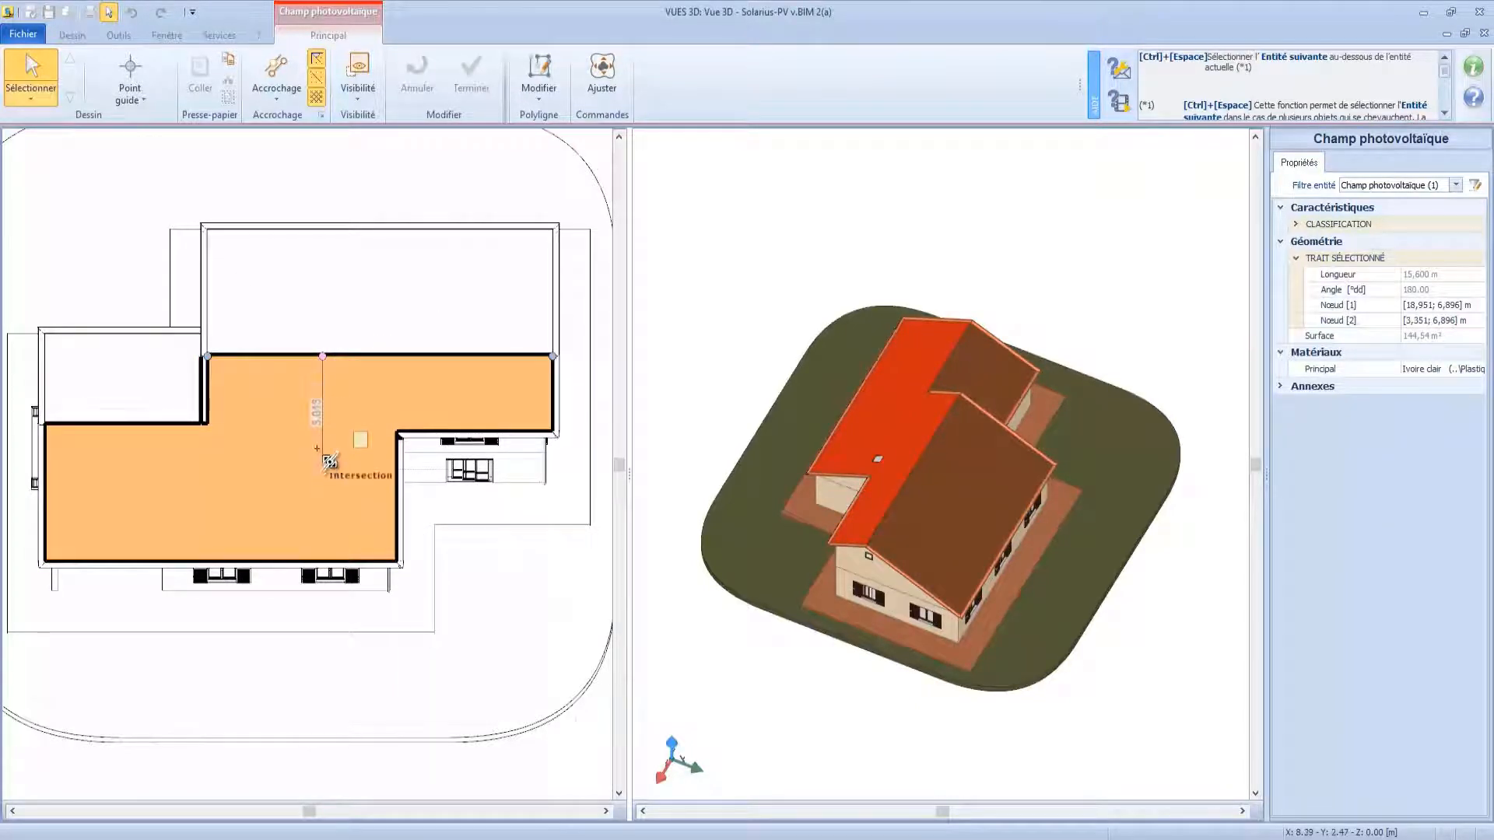
{"action": "left_click", "coordinate": [322, 357]}
{"action": "scroll", "coordinate": [216, 358], "scroll_direction": "up", "scroll_amount": 6}
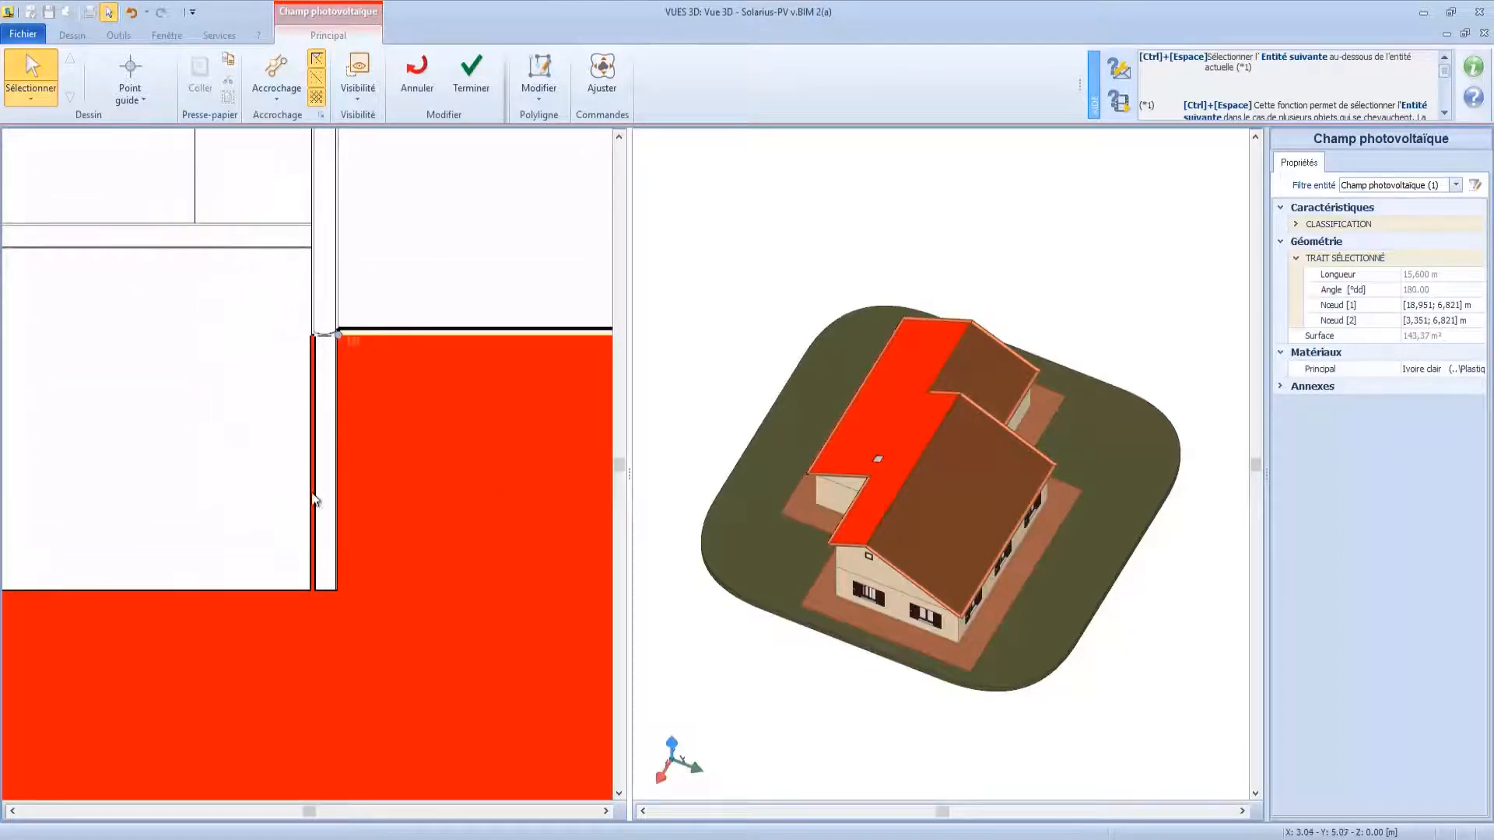
{"action": "scroll", "coordinate": [920, 397], "scroll_direction": "up", "scroll_amount": 8}
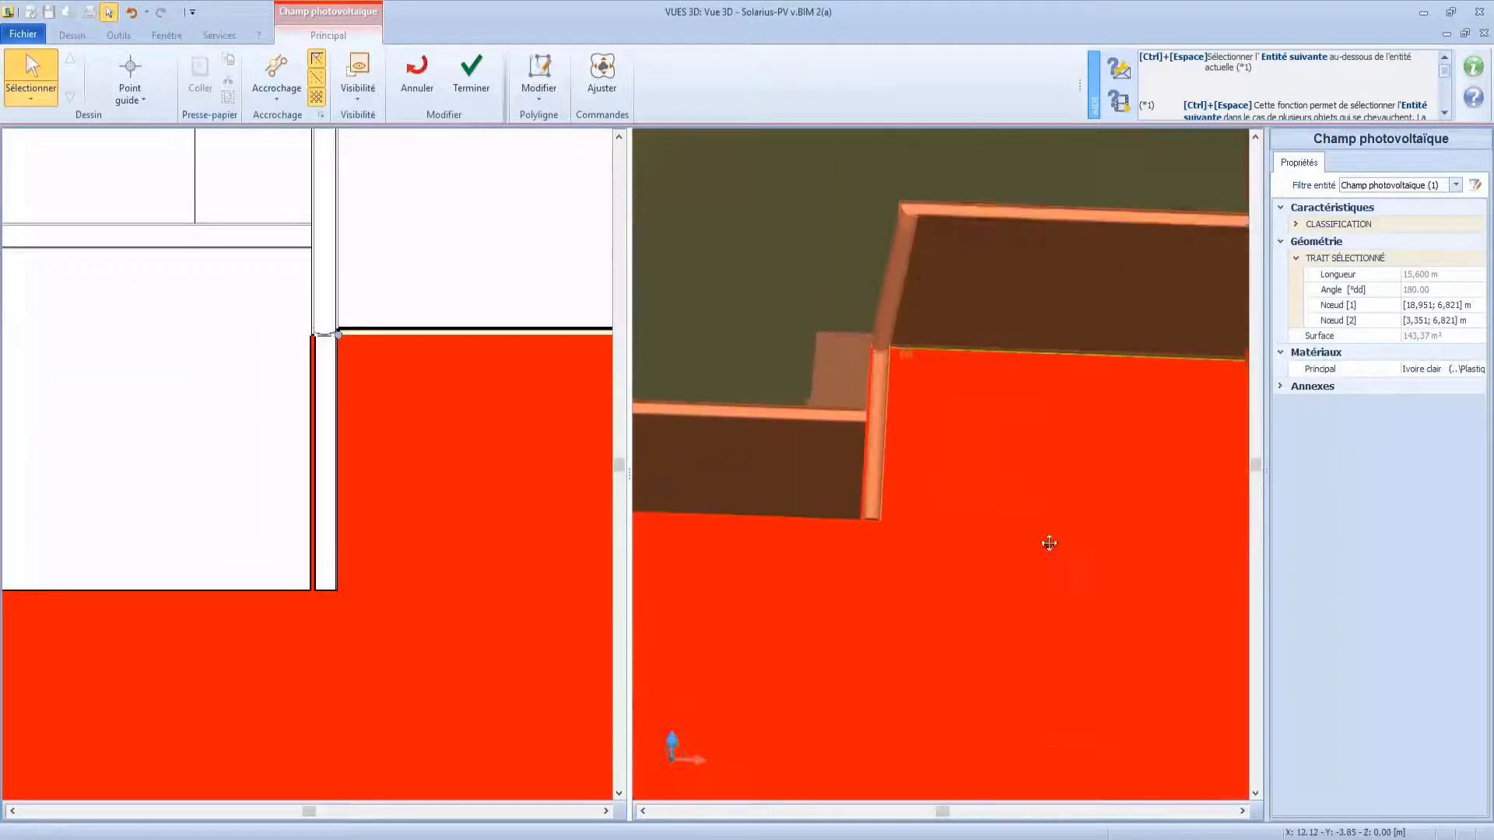
{"action": "scroll", "coordinate": [850, 419], "scroll_direction": "up", "scroll_amount": 5}
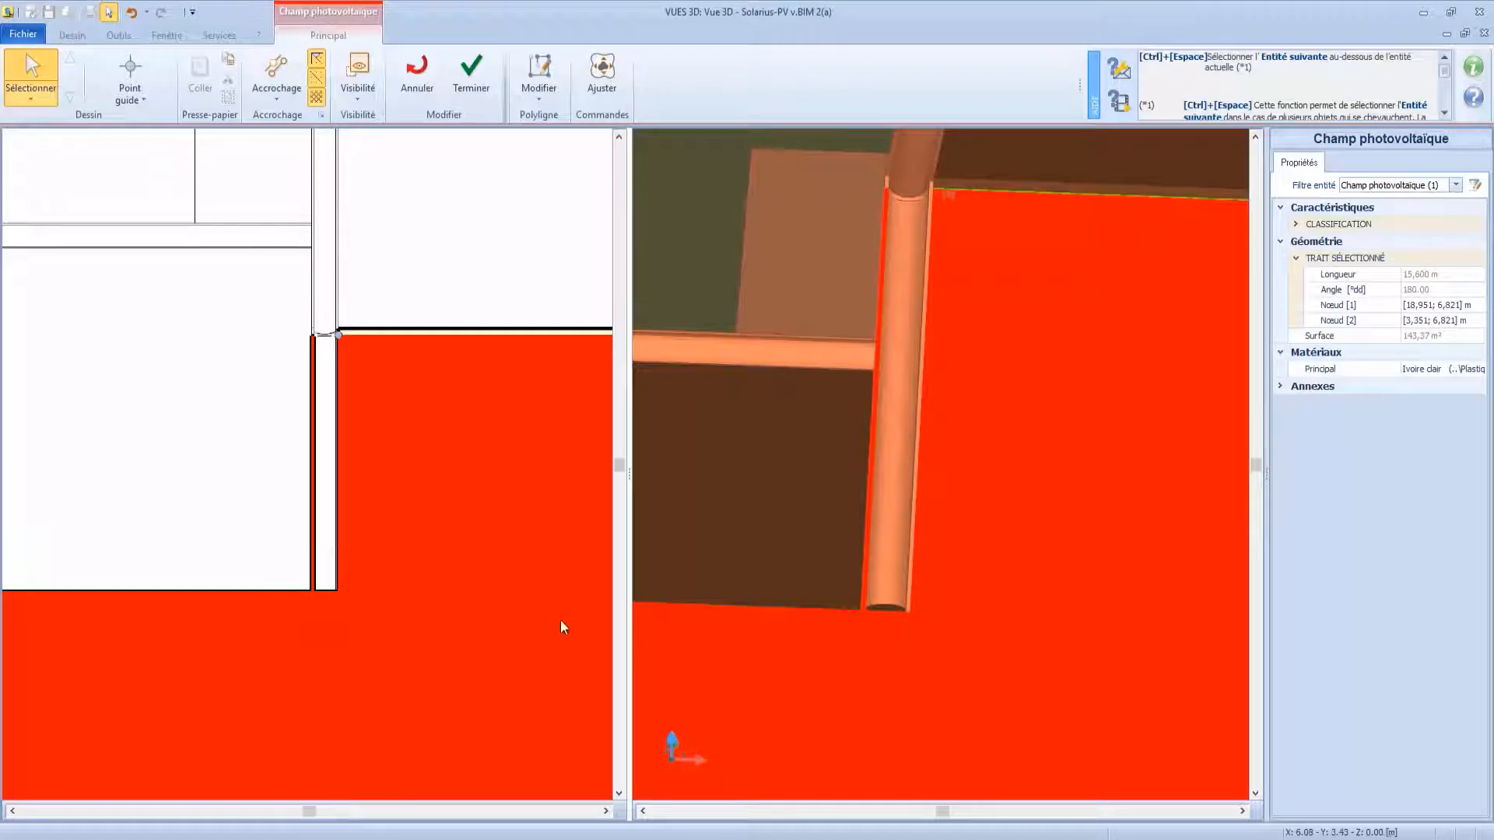
{"action": "key", "text": "ctrl+z"}
Delete the two surplus nodes forming the thin strip beside the inner verge at the ridge edge's west end.
{"action": "left_click", "coordinate": [313, 343]}
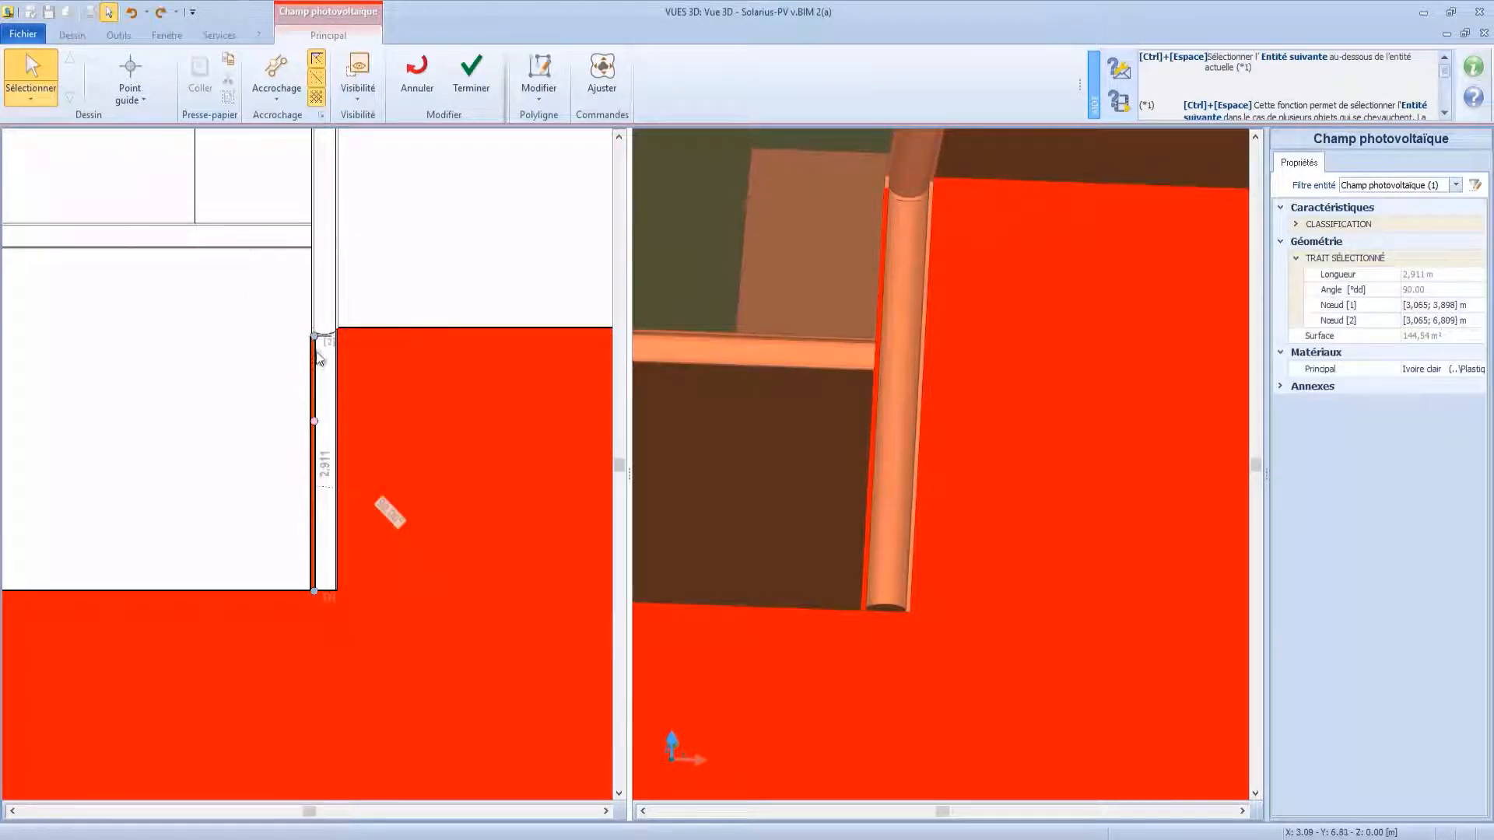
{"action": "right_click", "coordinate": [314, 333]}
{"action": "left_click", "coordinate": [358, 384]}
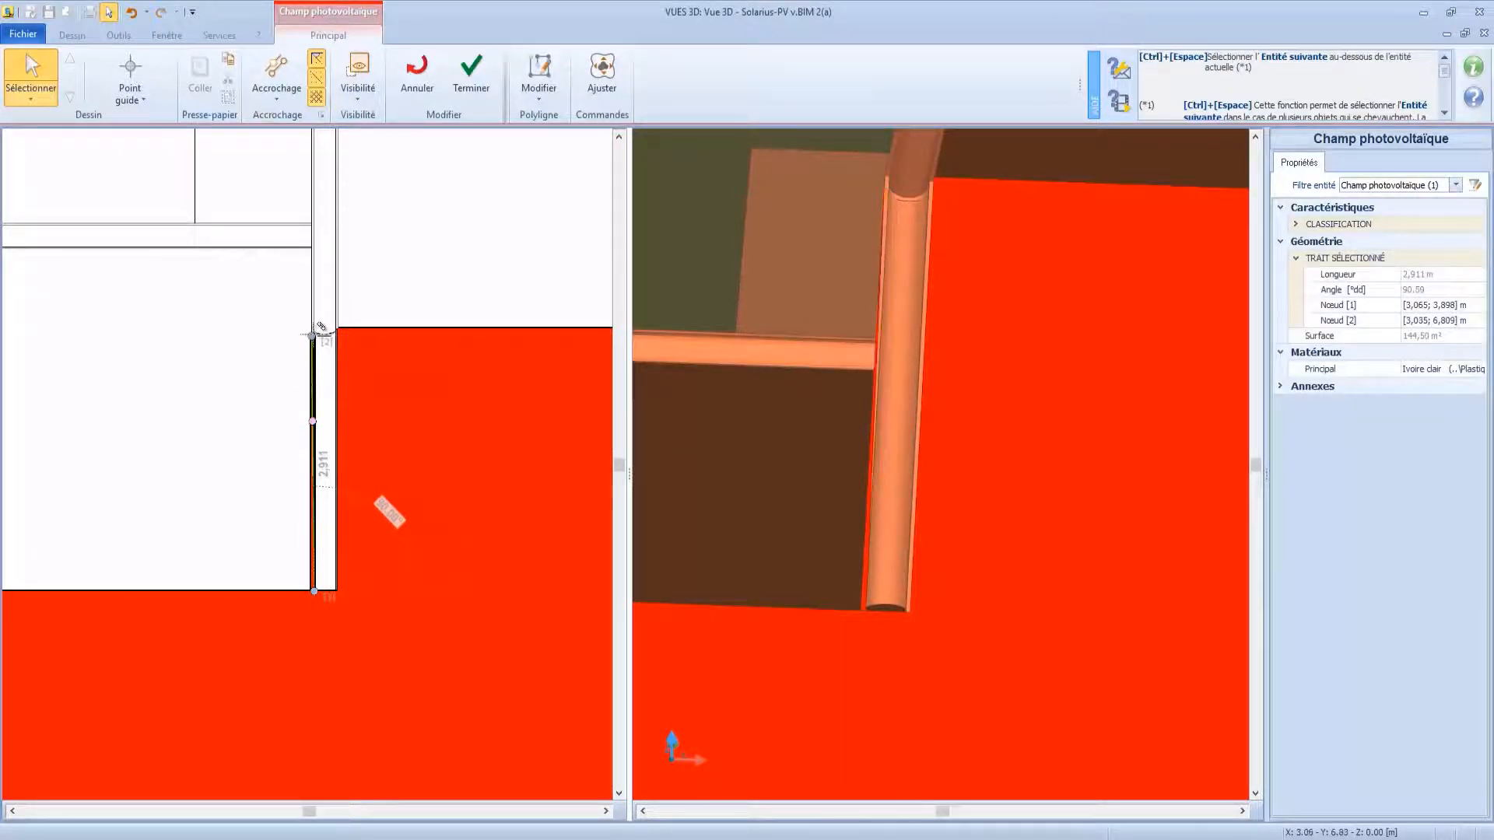
{"action": "right_click", "coordinate": [320, 329]}
{"action": "left_click", "coordinate": [360, 403]}
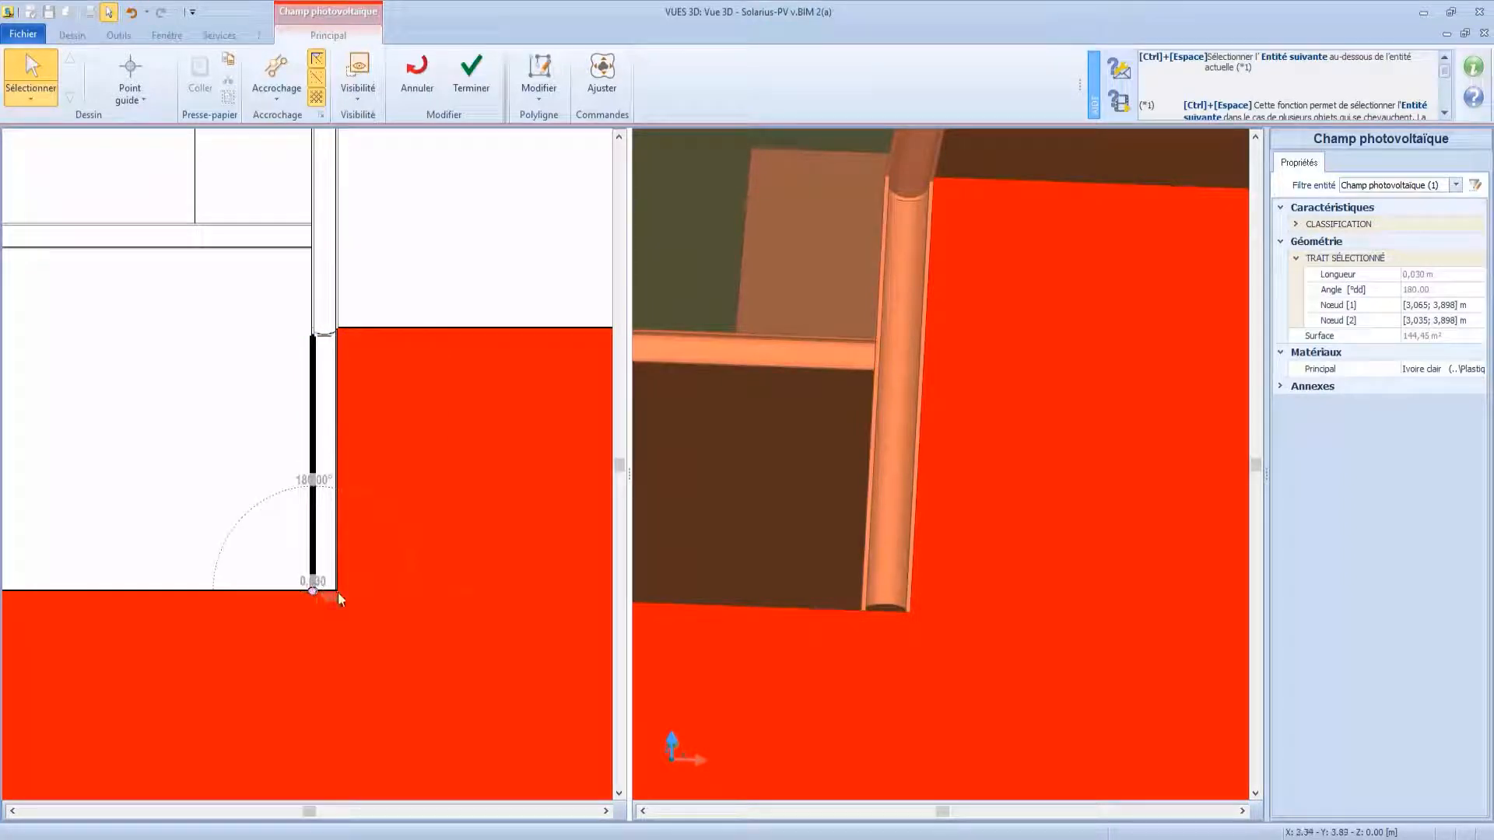
Move the field's 15.600 m ridge edge slightly down the slope to Y 6.821 m.
{"action": "scroll", "coordinate": [453, 558], "scroll_direction": "down", "scroll_amount": 4}
{"action": "middle_click_drag", "start_coordinate": [477, 560], "coordinate": [153, 568]}
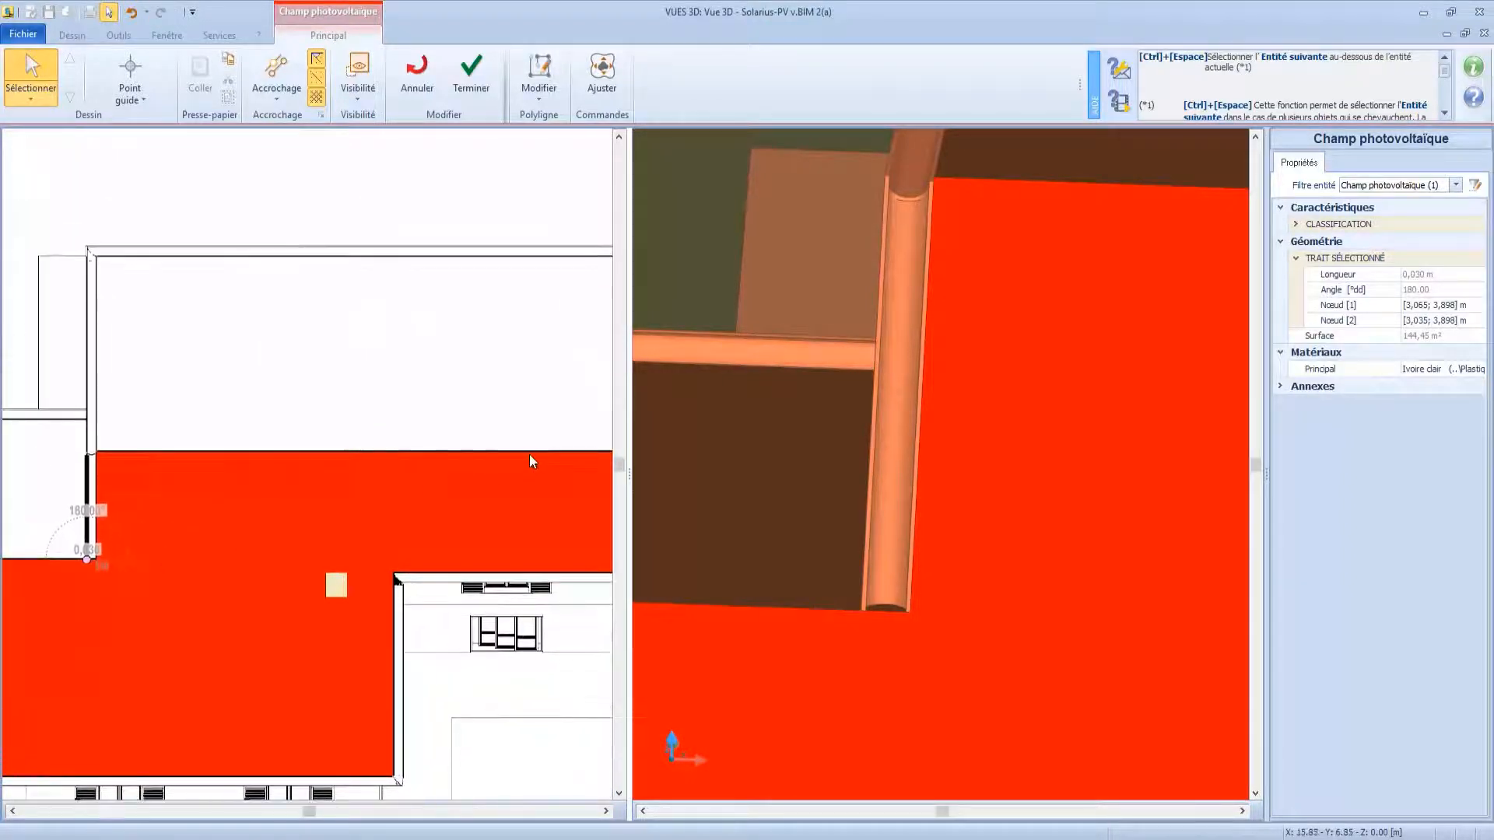
{"action": "left_click", "coordinate": [530, 452]}
{"action": "middle_click_drag", "start_coordinate": [563, 483], "coordinate": [420, 468]}
{"action": "scroll", "coordinate": [491, 444], "scroll_direction": "up", "scroll_amount": 4}
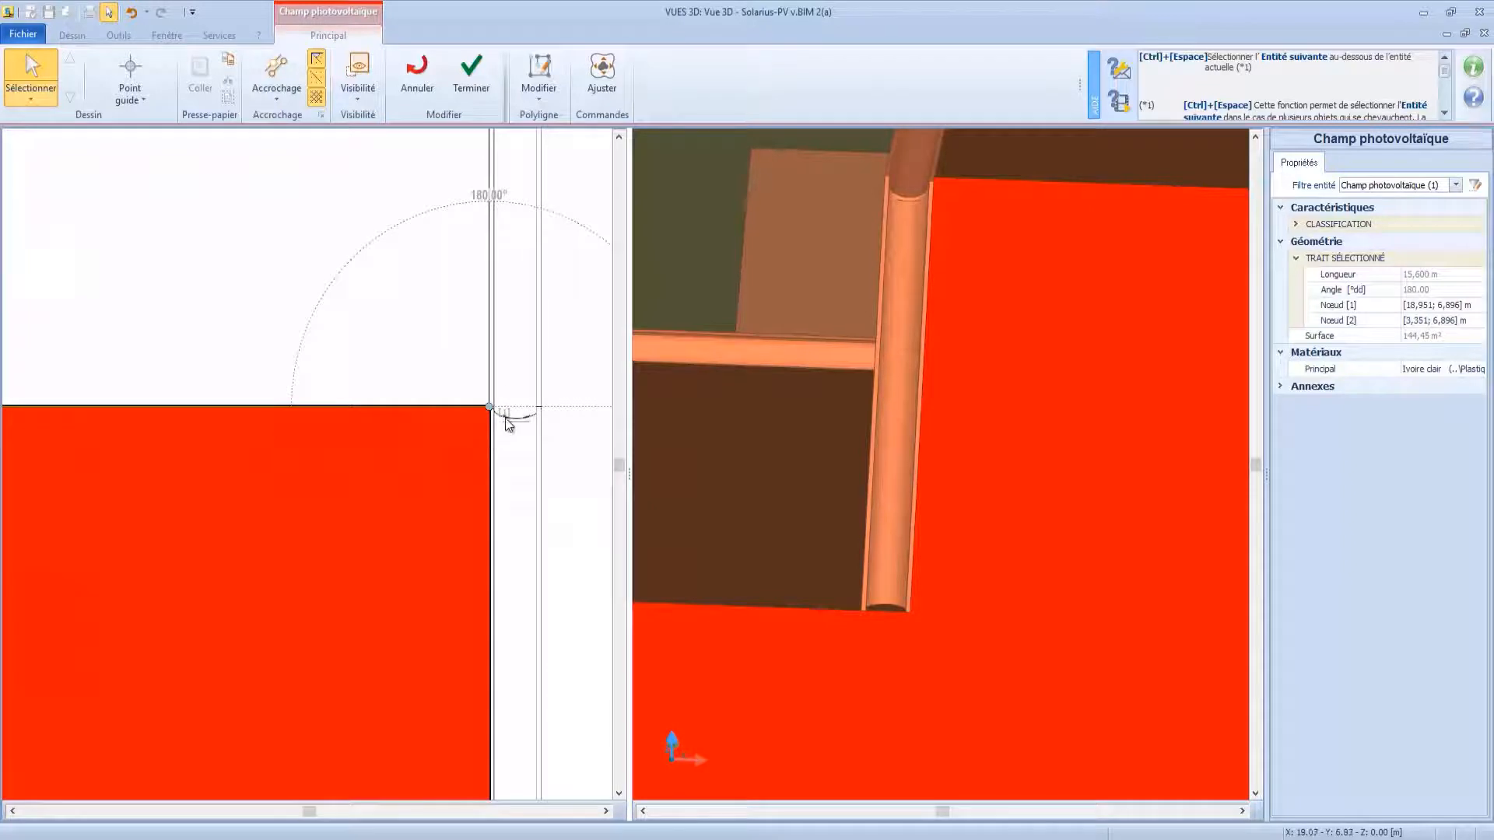
{"action": "middle_click_drag", "start_coordinate": [317, 452], "coordinate": [439, 460]}
{"action": "scroll", "coordinate": [440, 465], "scroll_direction": "down", "scroll_amount": 4}
{"action": "middle_click_drag", "start_coordinate": [183, 514], "coordinate": [401, 517]}
{"action": "mouse_move", "coordinate": [245, 460]}
{"action": "left_mouse_down"}
{"action": "mouse_move", "coordinate": [244, 386]}
{"action": "mouse_move", "coordinate": [242, 545]}
{"action": "mouse_move", "coordinate": [245, 462]}
{"action": "left_mouse_up"}
{"action": "scroll", "coordinate": [103, 484], "scroll_direction": "up", "scroll_amount": 2}
{"action": "scroll", "coordinate": [440, 494], "scroll_direction": "down", "scroll_amount": 3}
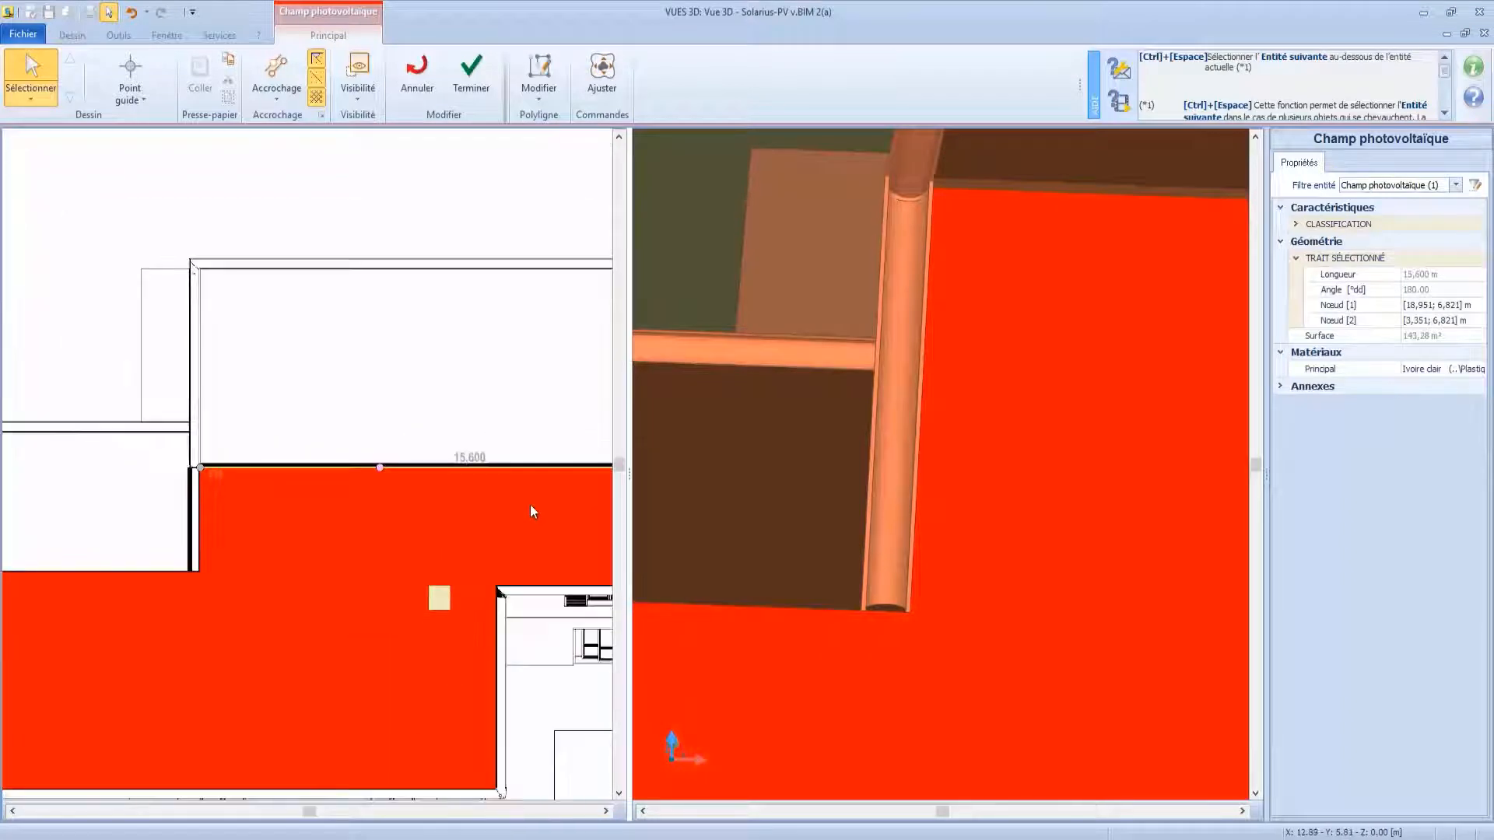
Delete the two surplus nodes in the small step at the ridge edge's east end.
{"action": "middle_click_drag", "start_coordinate": [530, 505], "coordinate": [227, 520]}
{"action": "scroll", "coordinate": [428, 490], "scroll_direction": "up", "scroll_amount": 8}
{"action": "middle_click_drag", "start_coordinate": [381, 287], "coordinate": [360, 531]}
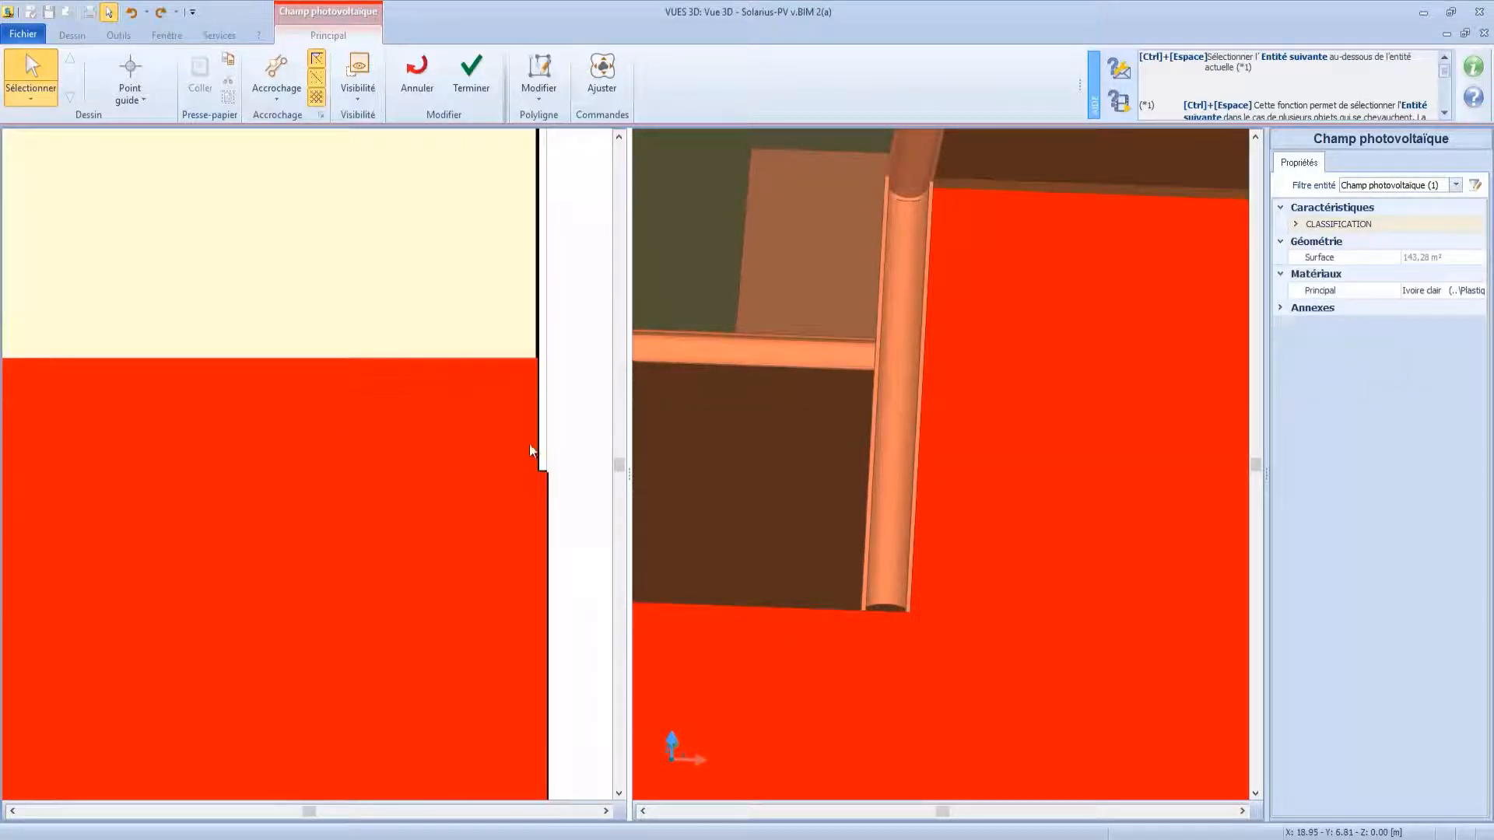
{"action": "middle_click_drag", "start_coordinate": [562, 476], "coordinate": [475, 490]}
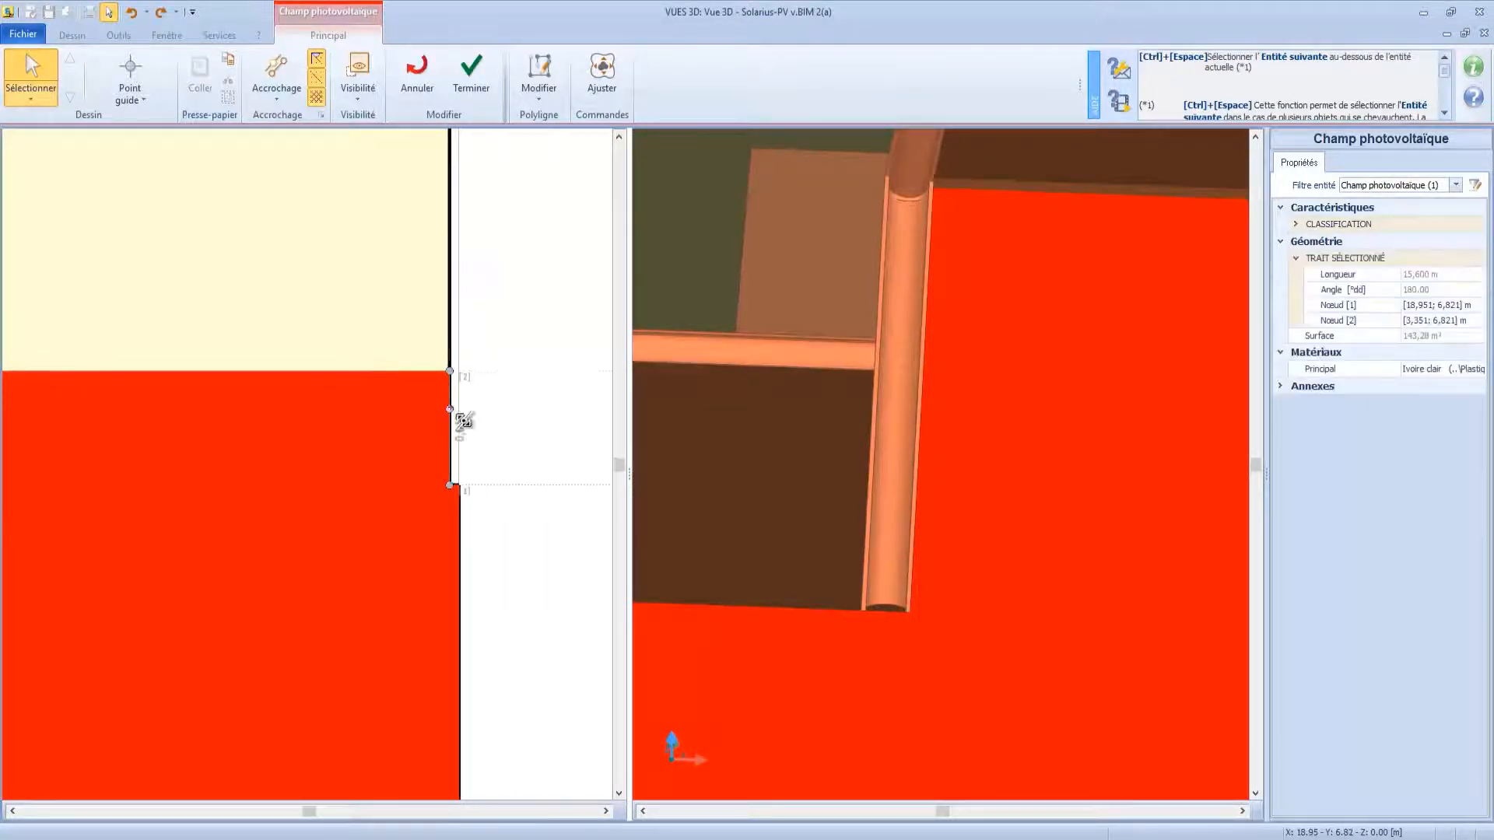
{"action": "right_click", "coordinate": [456, 414]}
{"action": "left_click", "coordinate": [512, 482]}
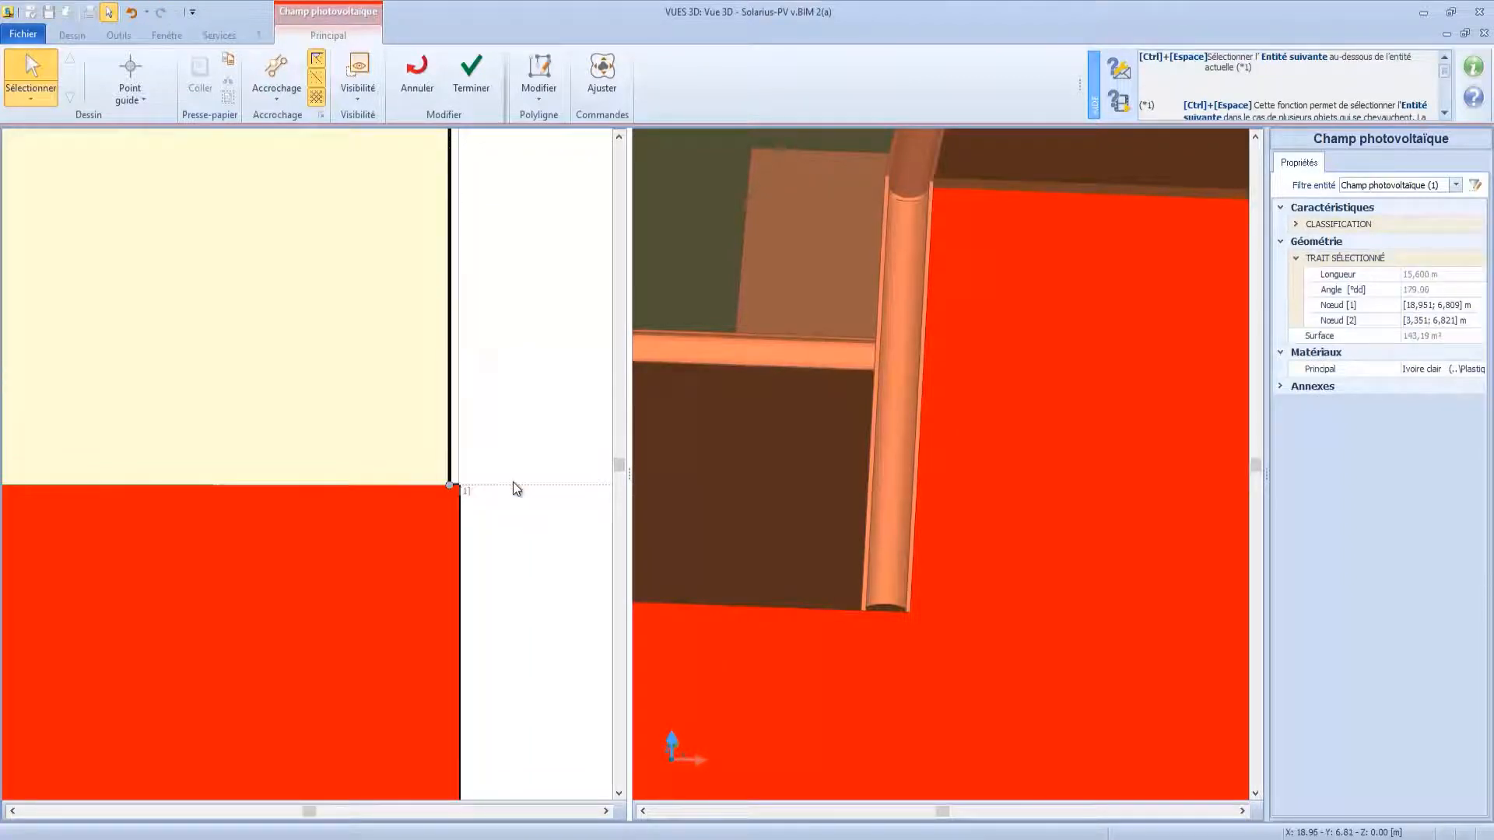
{"action": "right_click", "coordinate": [458, 481]}
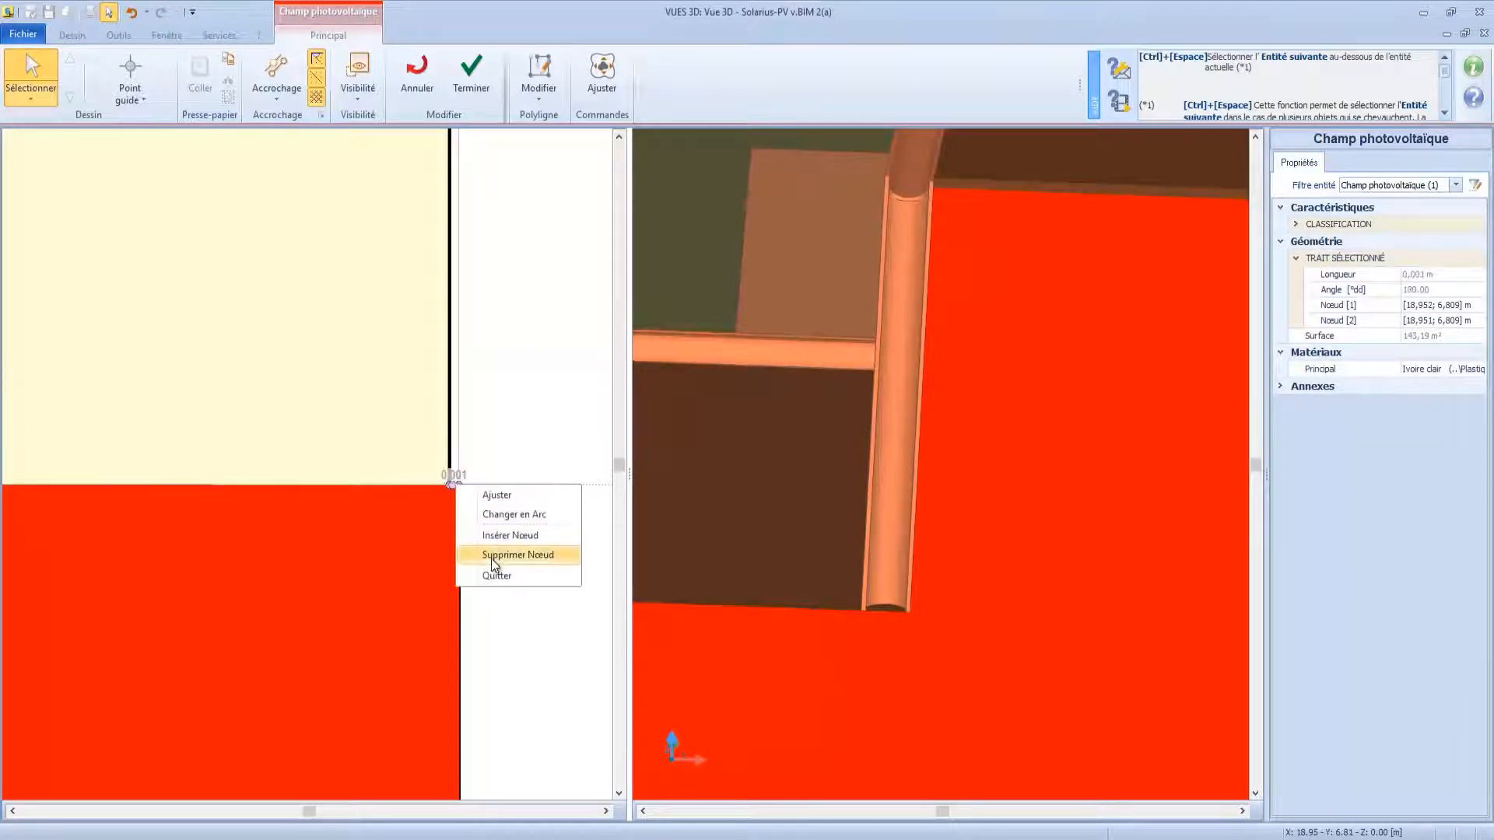
{"action": "left_click", "coordinate": [497, 559]}
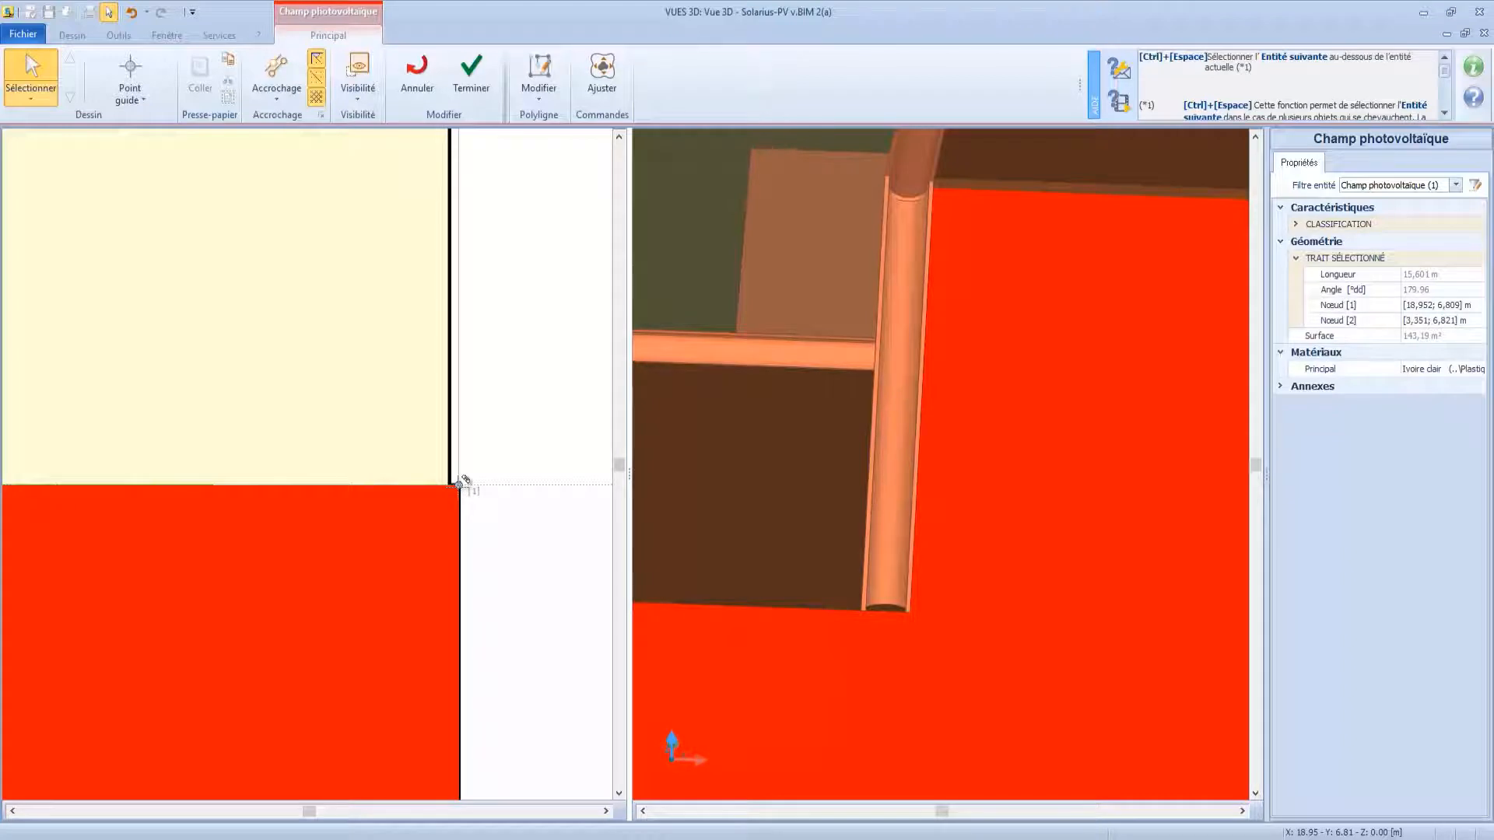
Move the ridge edge's two end nodes onto the roof ridge corners at 18.951; 6.896 m and 3.351; 6.896 m.
{"action": "left_click", "coordinate": [459, 485]}
{"action": "middle_click_drag", "start_coordinate": [428, 233], "coordinate": [466, 613]}
{"action": "middle_click_drag", "start_coordinate": [523, 347], "coordinate": [567, 459]}
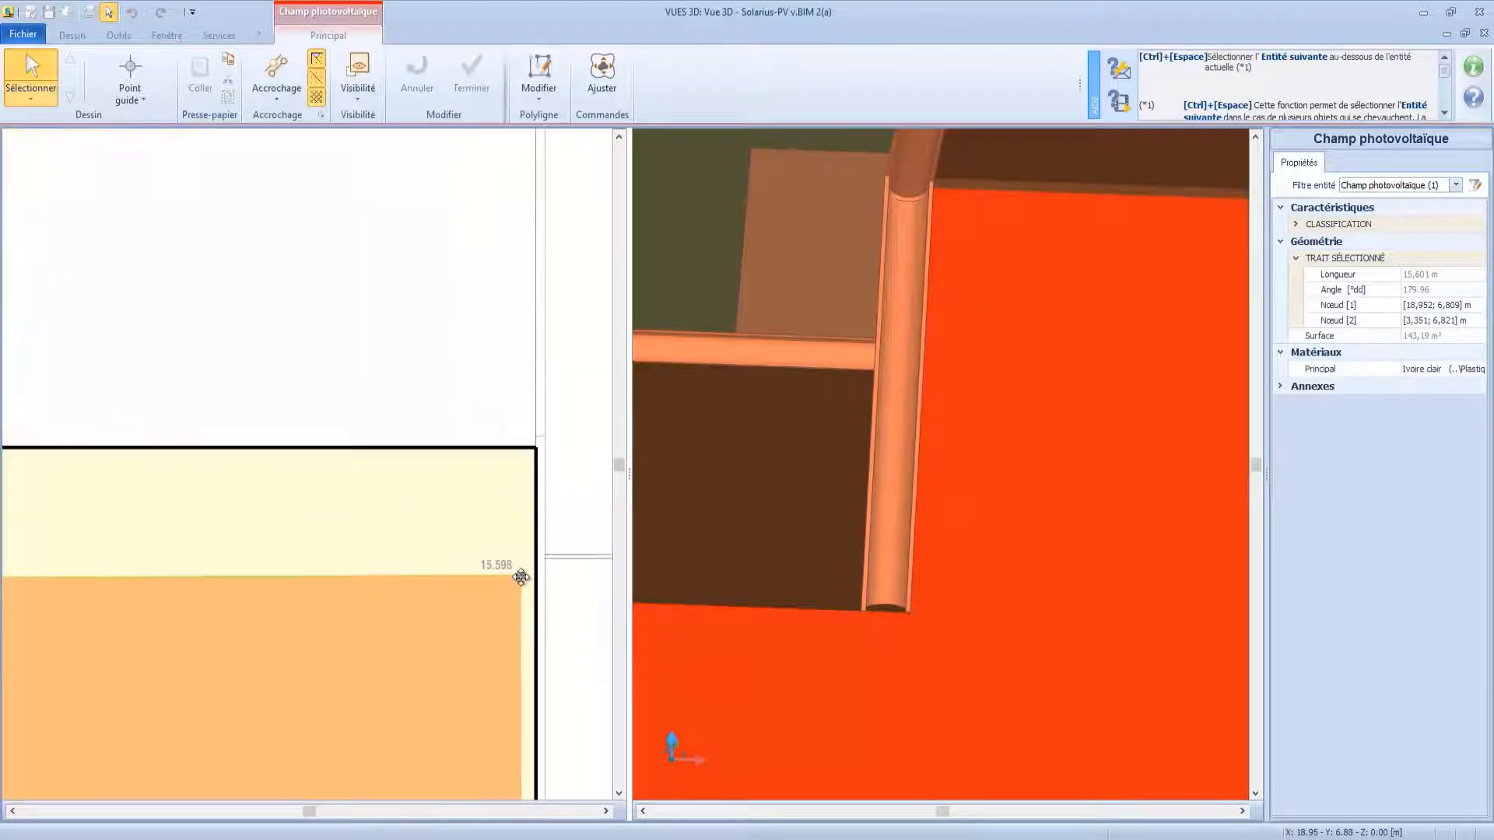
{"action": "left_click", "coordinate": [536, 449]}
{"action": "middle_click_drag", "start_coordinate": [284, 538], "coordinate": [280, 484]}
{"action": "scroll", "coordinate": [280, 484], "scroll_direction": "down", "scroll_amount": 4}
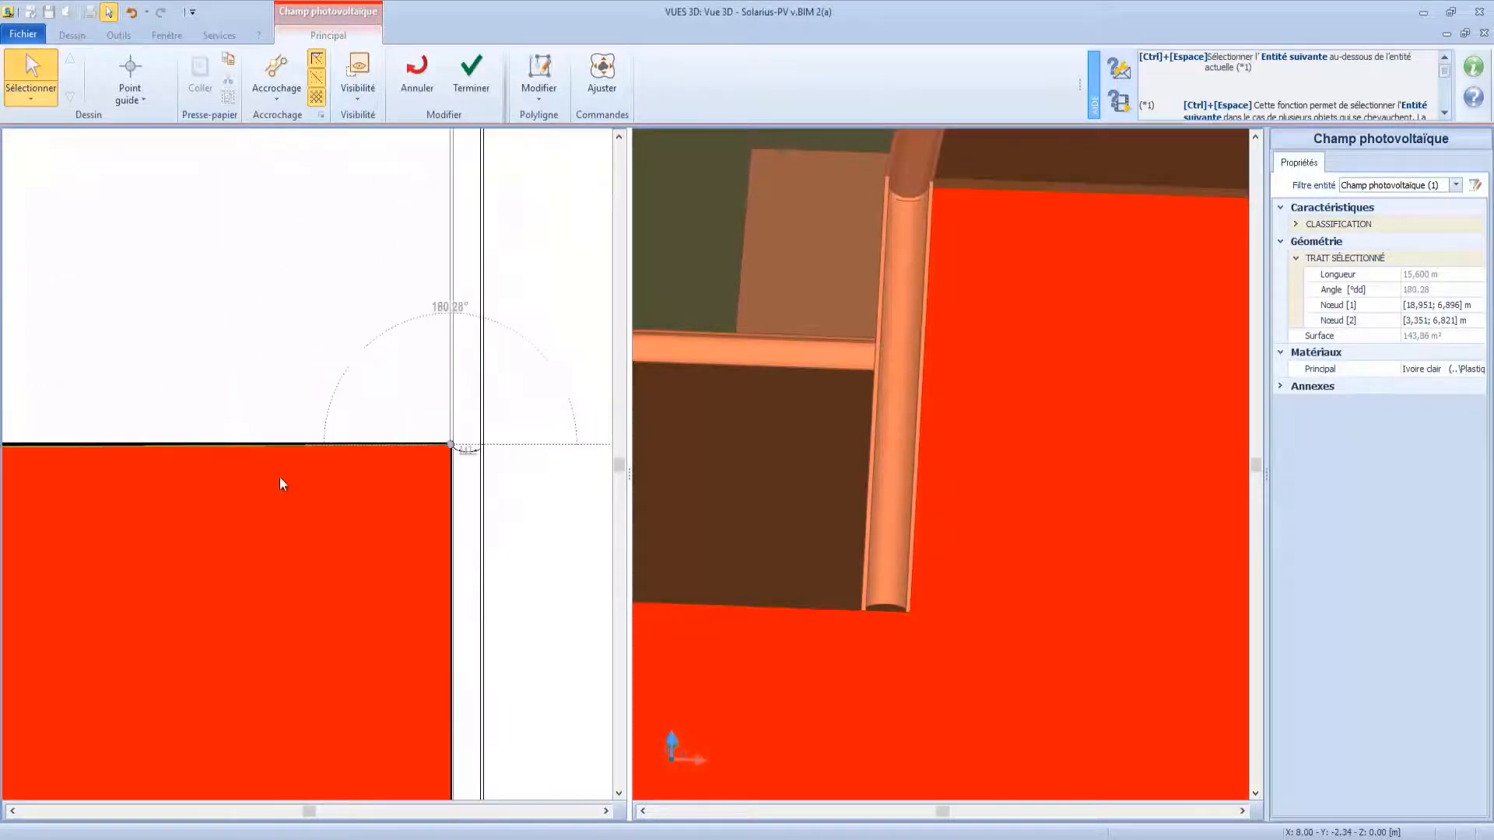
{"action": "middle_click_drag", "start_coordinate": [200, 383], "coordinate": [450, 374]}
{"action": "scroll", "coordinate": [117, 316], "scroll_direction": "up", "scroll_amount": 5}
{"action": "left_click", "coordinate": [143, 315]}
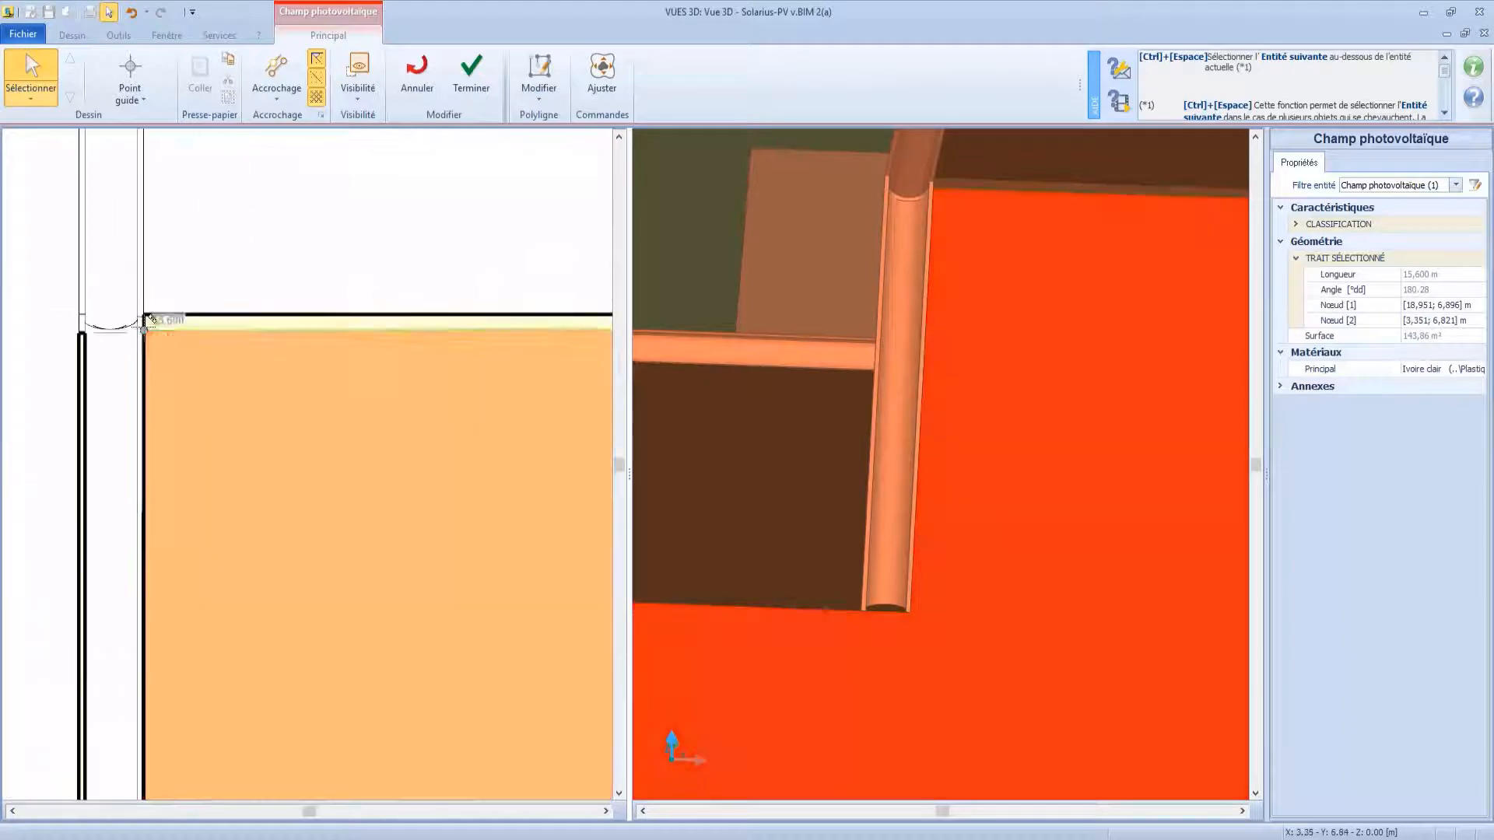
{"action": "left_click", "coordinate": [143, 315]}
Move the field's upper edge down to Y 3.910 m, near the lower wing's ridge line, and finish editing the field.
{"action": "scroll", "coordinate": [377, 370], "scroll_direction": "down", "scroll_amount": 6}
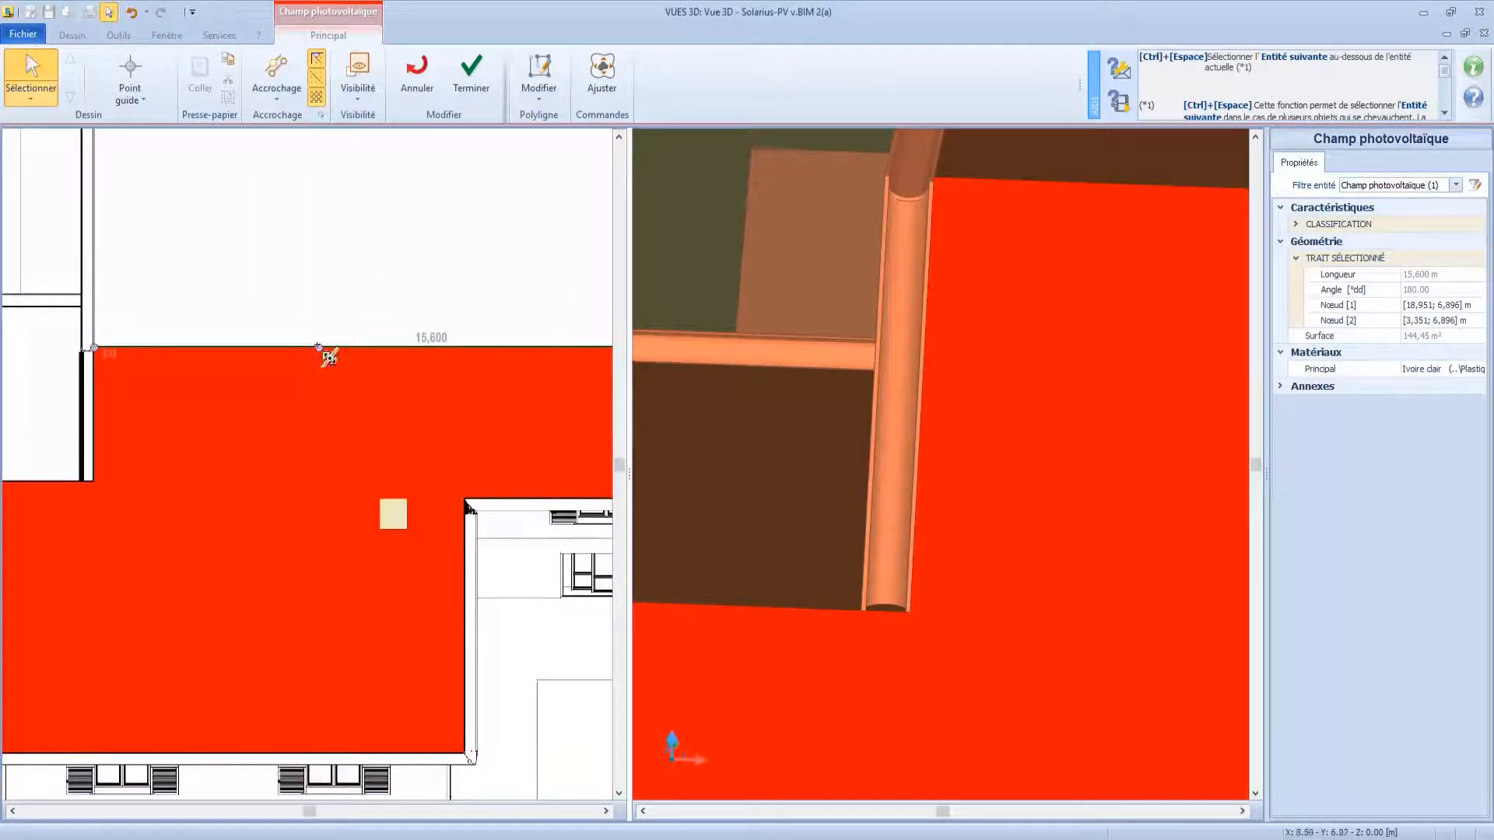
{"action": "left_click", "coordinate": [322, 347]}
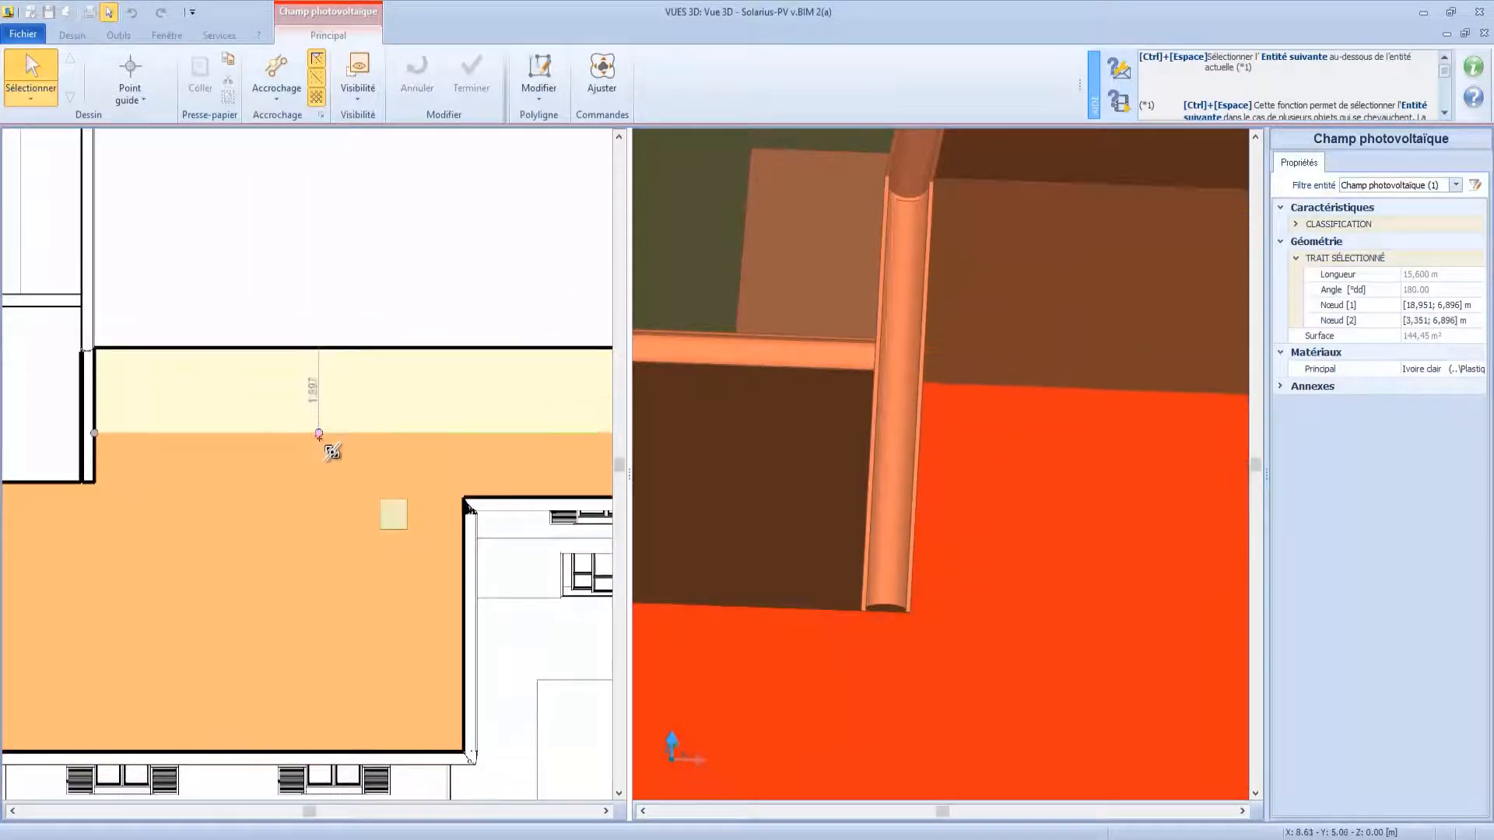
{"action": "left_click", "coordinate": [329, 495]}
{"action": "scroll", "coordinate": [199, 437], "scroll_direction": "down", "scroll_amount": 3}
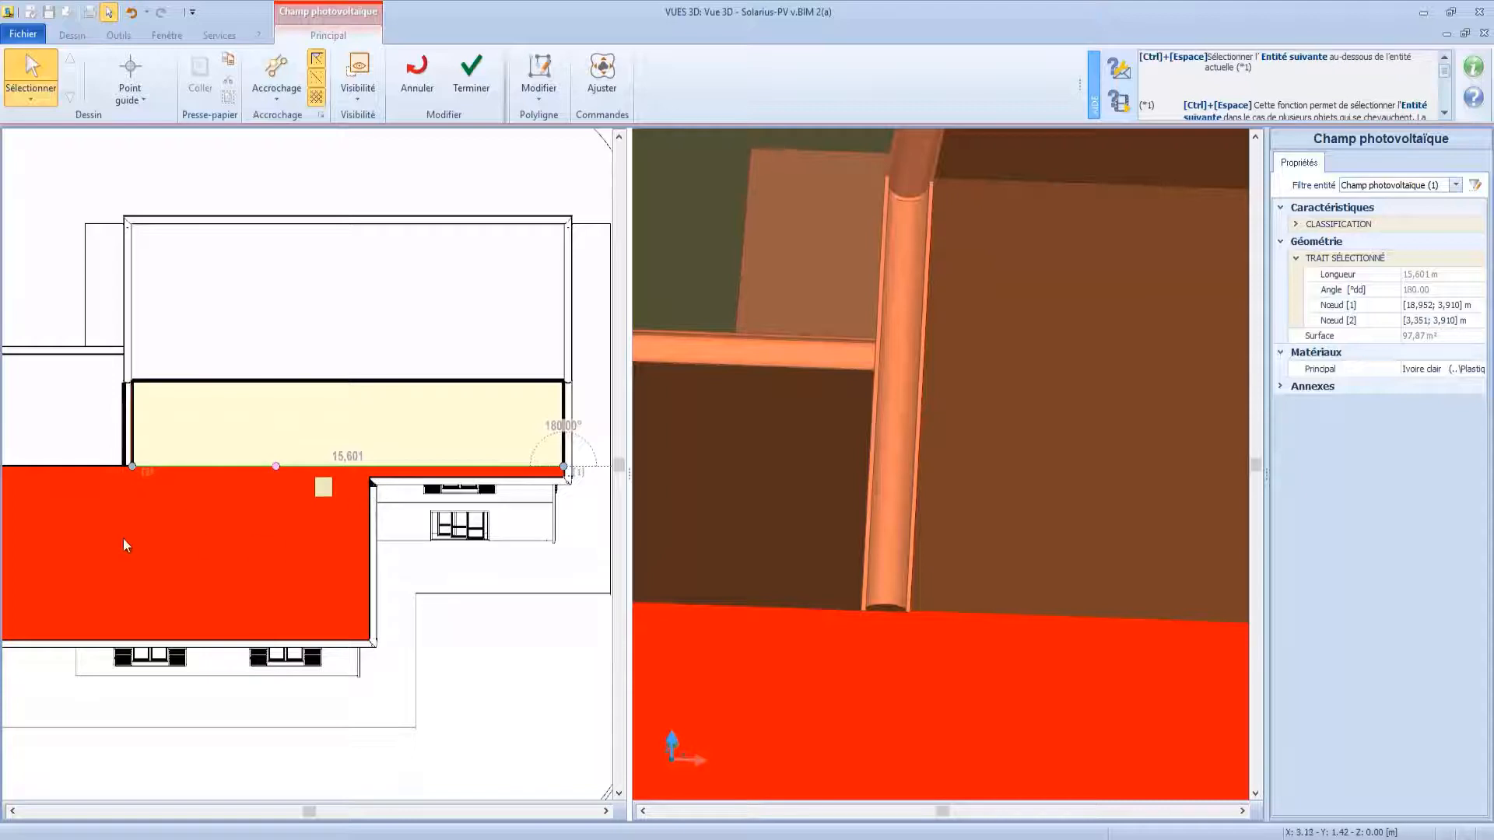
{"action": "scroll", "coordinate": [123, 538], "scroll_direction": "up", "scroll_amount": 2}
{"action": "middle_click_drag", "start_coordinate": [123, 539], "coordinate": [281, 496]}
{"action": "scroll", "coordinate": [281, 496], "scroll_direction": "down", "scroll_amount": 2}
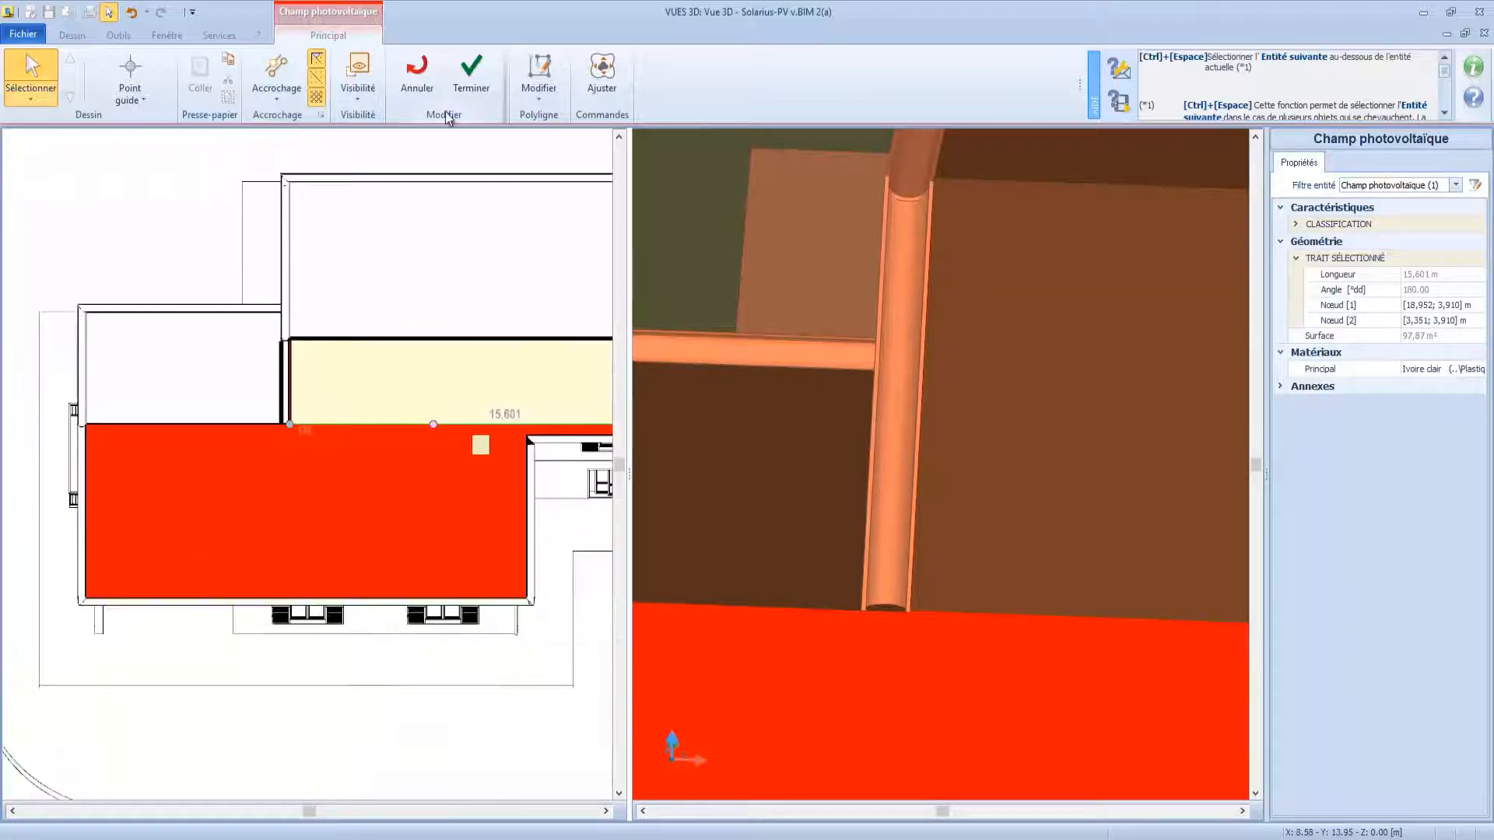
{"action": "left_click", "coordinate": [475, 69]}
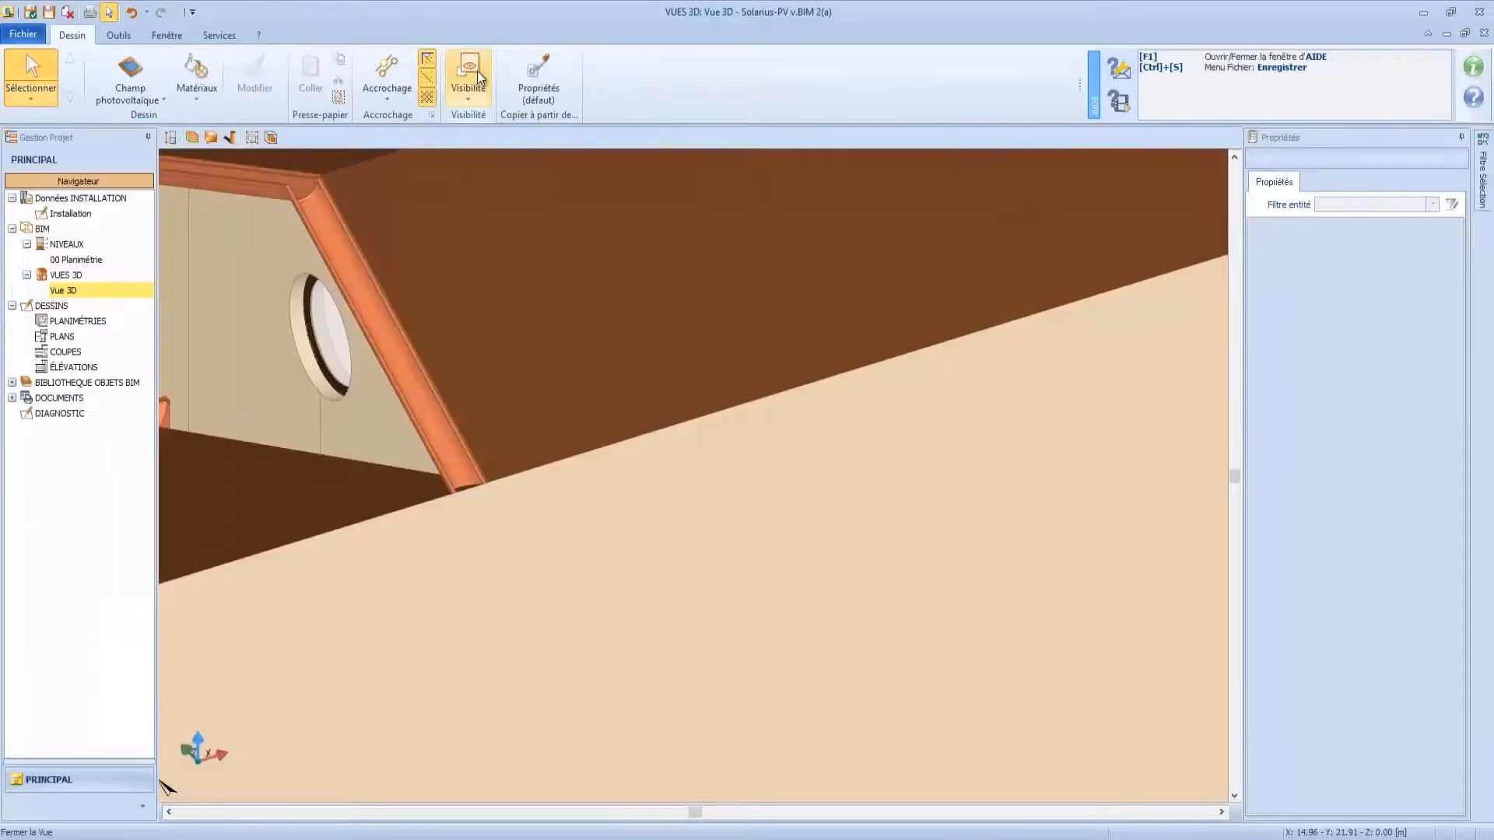
Select the photovoltaic field on the roof in the 3D view and open its assisted design.
{"action": "scroll", "coordinate": [595, 358], "scroll_direction": "down", "scroll_amount": 6}
{"action": "middle_click_drag", "start_coordinate": [635, 467], "coordinate": [665, 488]}
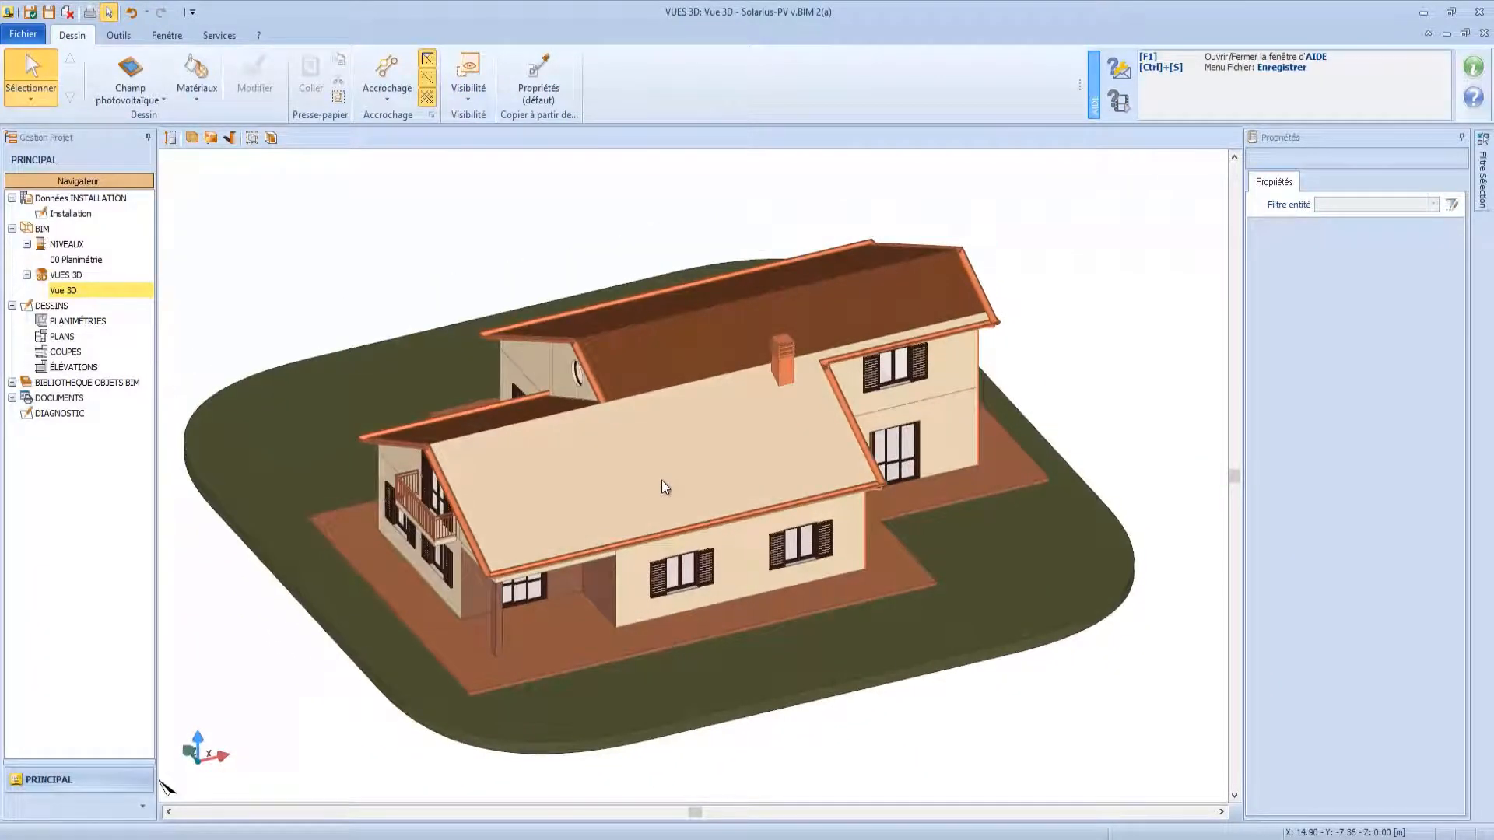
{"action": "left_click", "coordinate": [661, 480]}
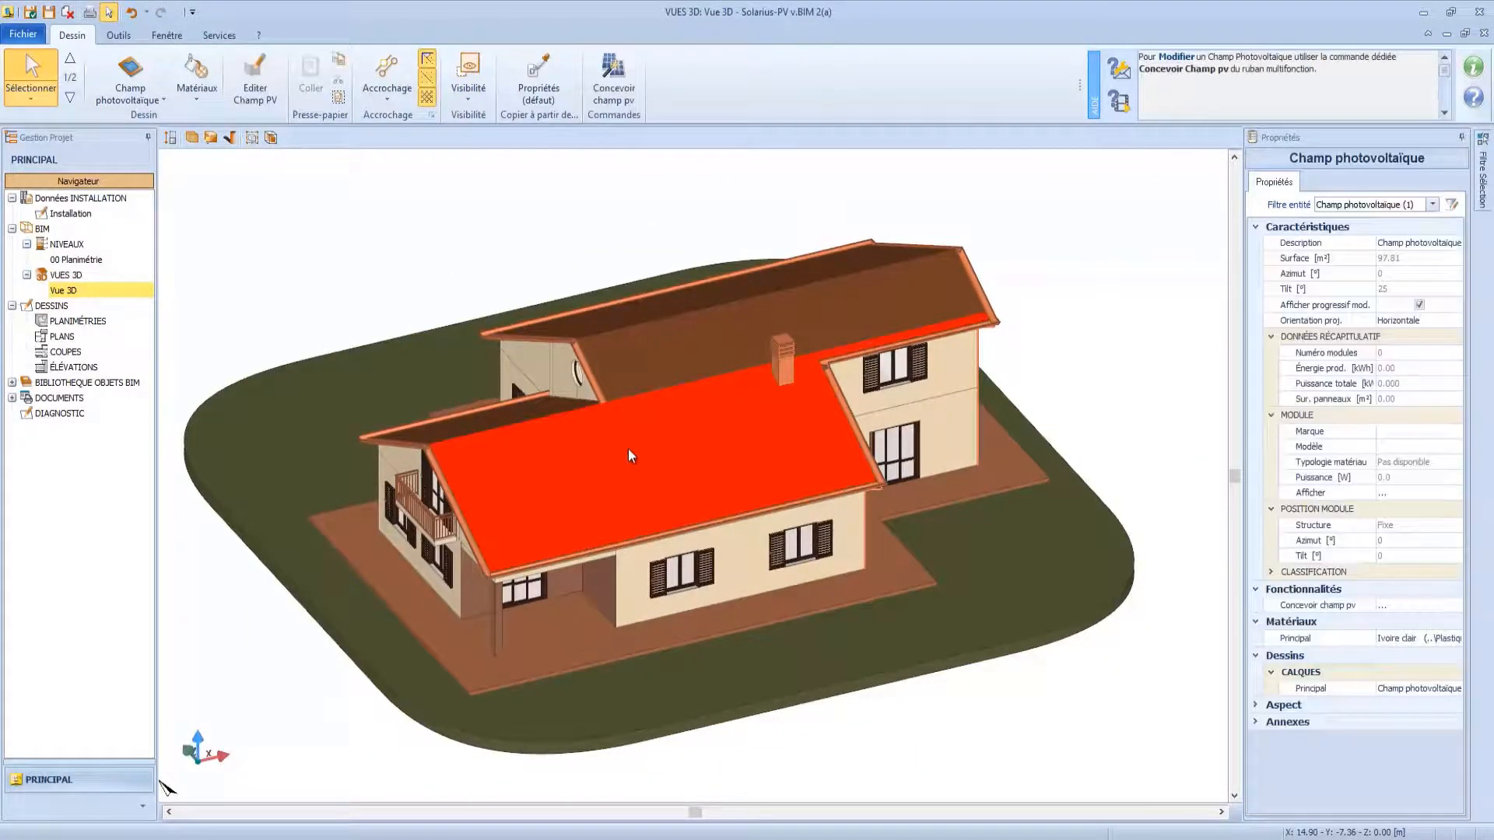
{"action": "left_click", "coordinate": [622, 87]}
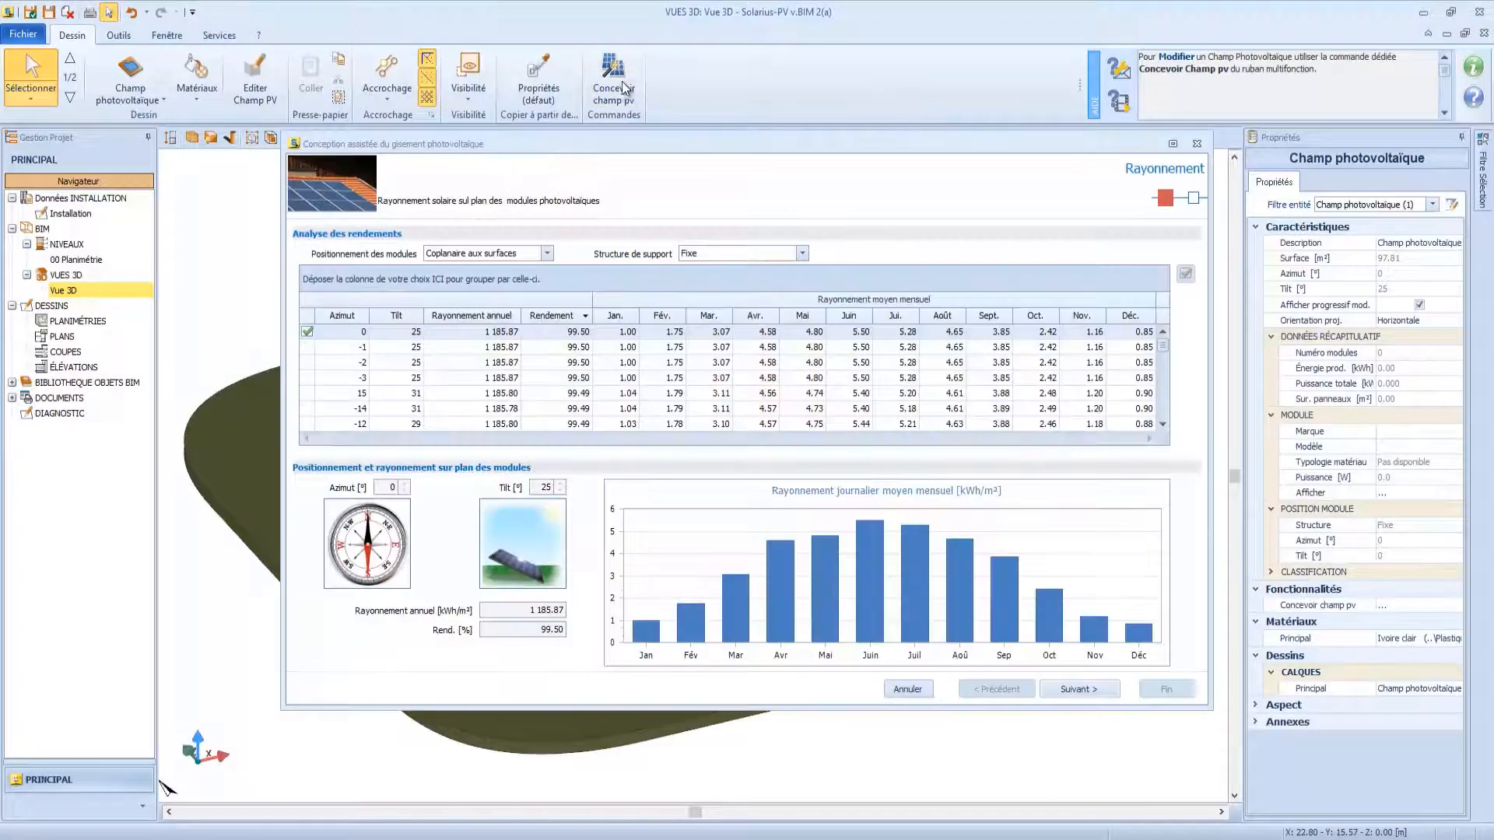
Proceed to the module selection, keep the vertical layout, and set the distance between modules to 0.02 m and from the edge to 0.10 m.
{"action": "left_click", "coordinate": [1060, 689]}
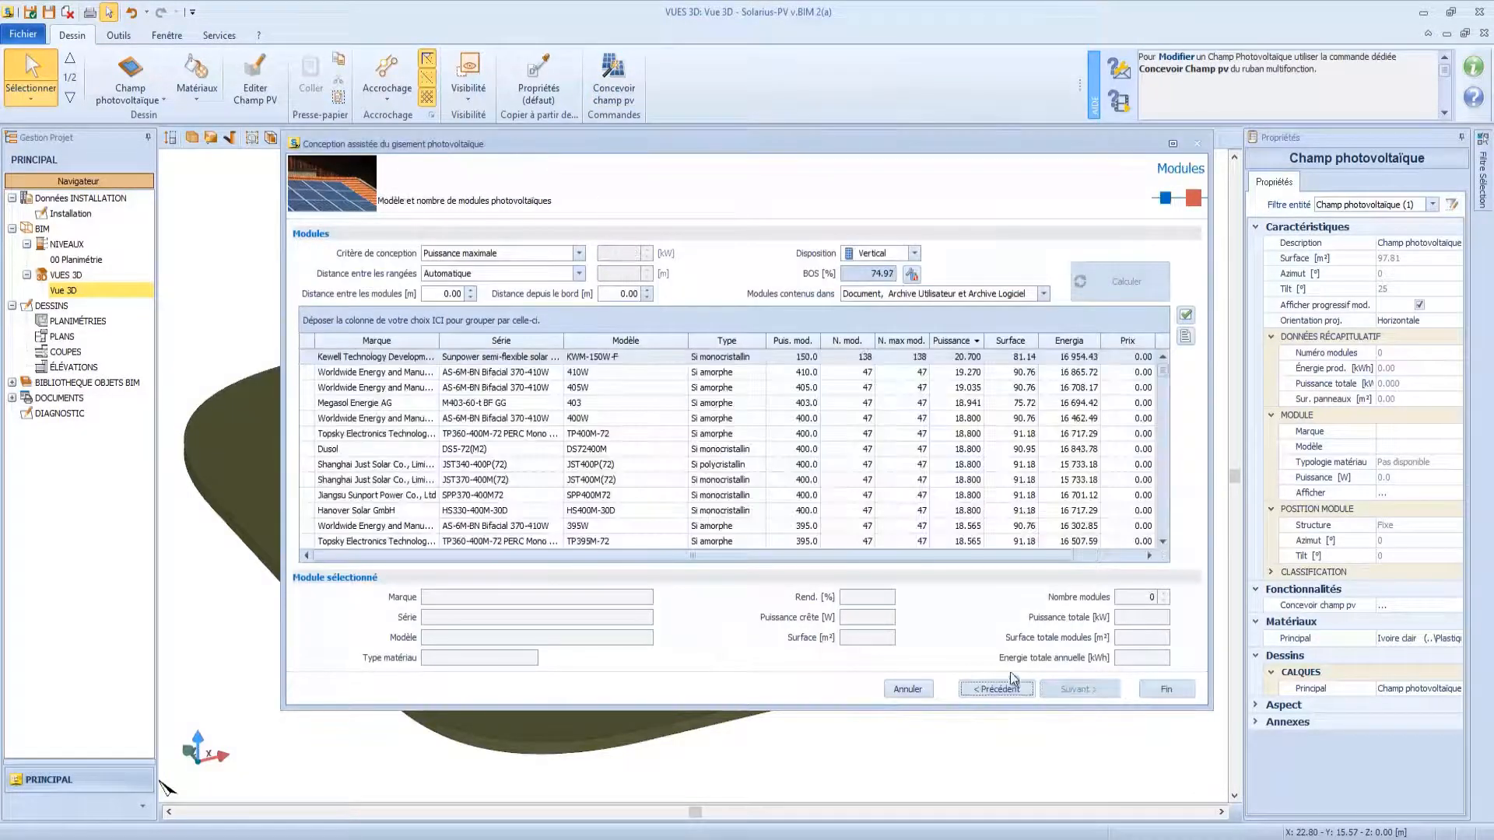
{"action": "left_click", "coordinate": [915, 253]}
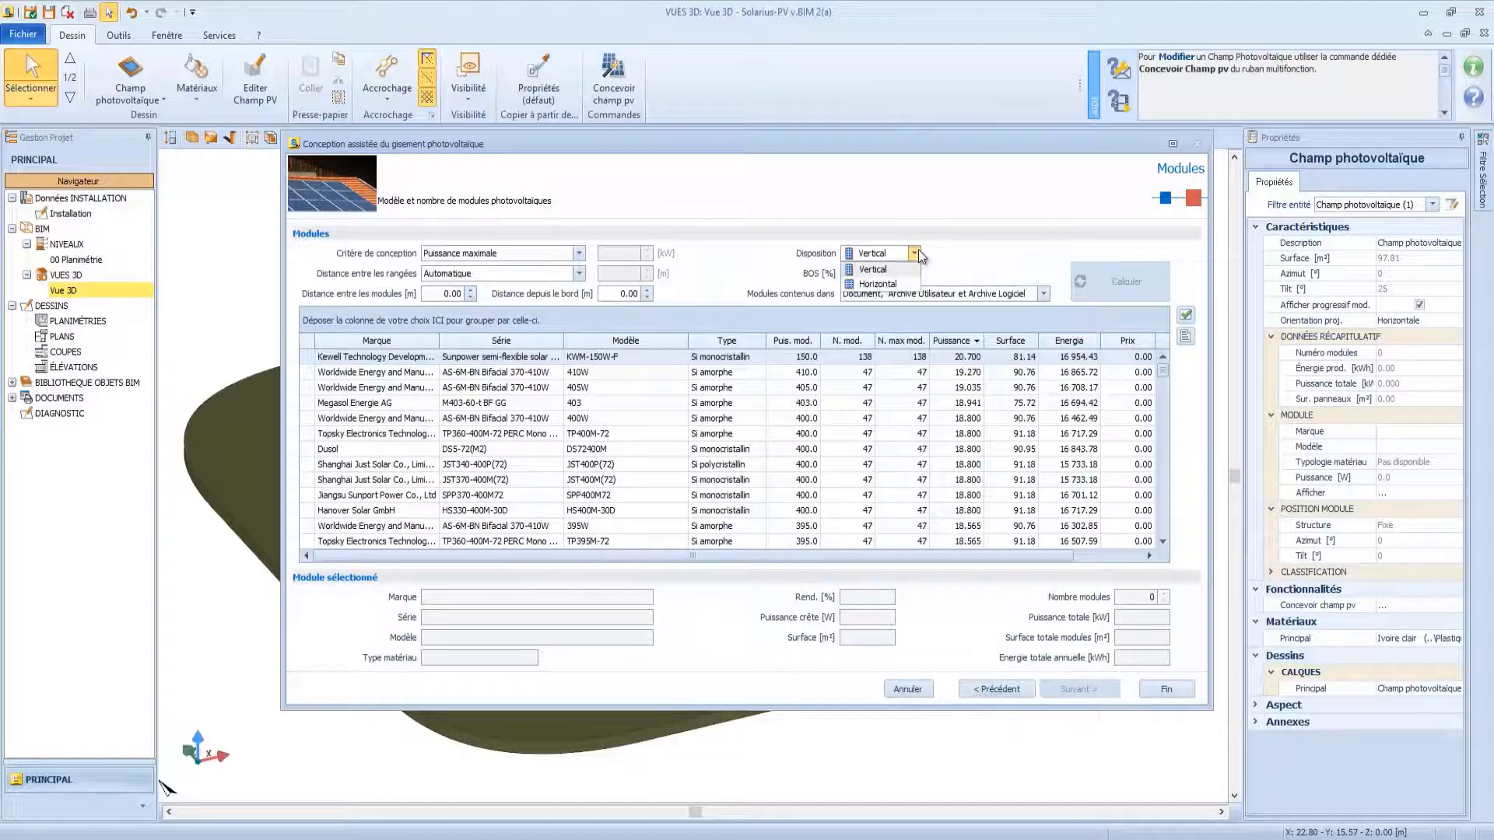
{"action": "left_click", "coordinate": [917, 250]}
{"action": "left_click", "coordinate": [449, 294]}
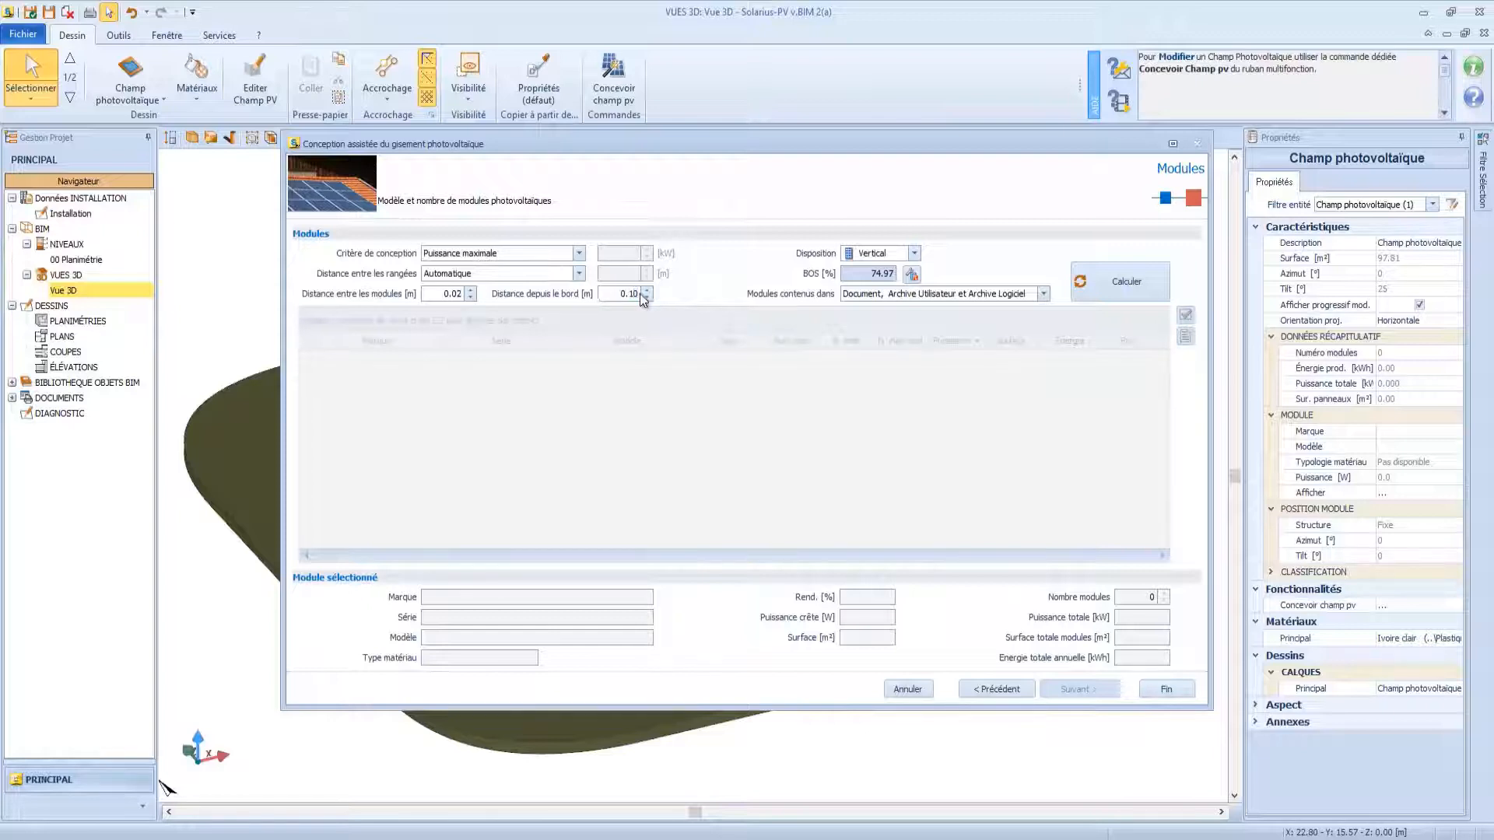
Set the design criterion to Puissance spécifiée at 6 kW and calculate the suitable modules.
{"action": "left_click", "coordinate": [579, 253]}
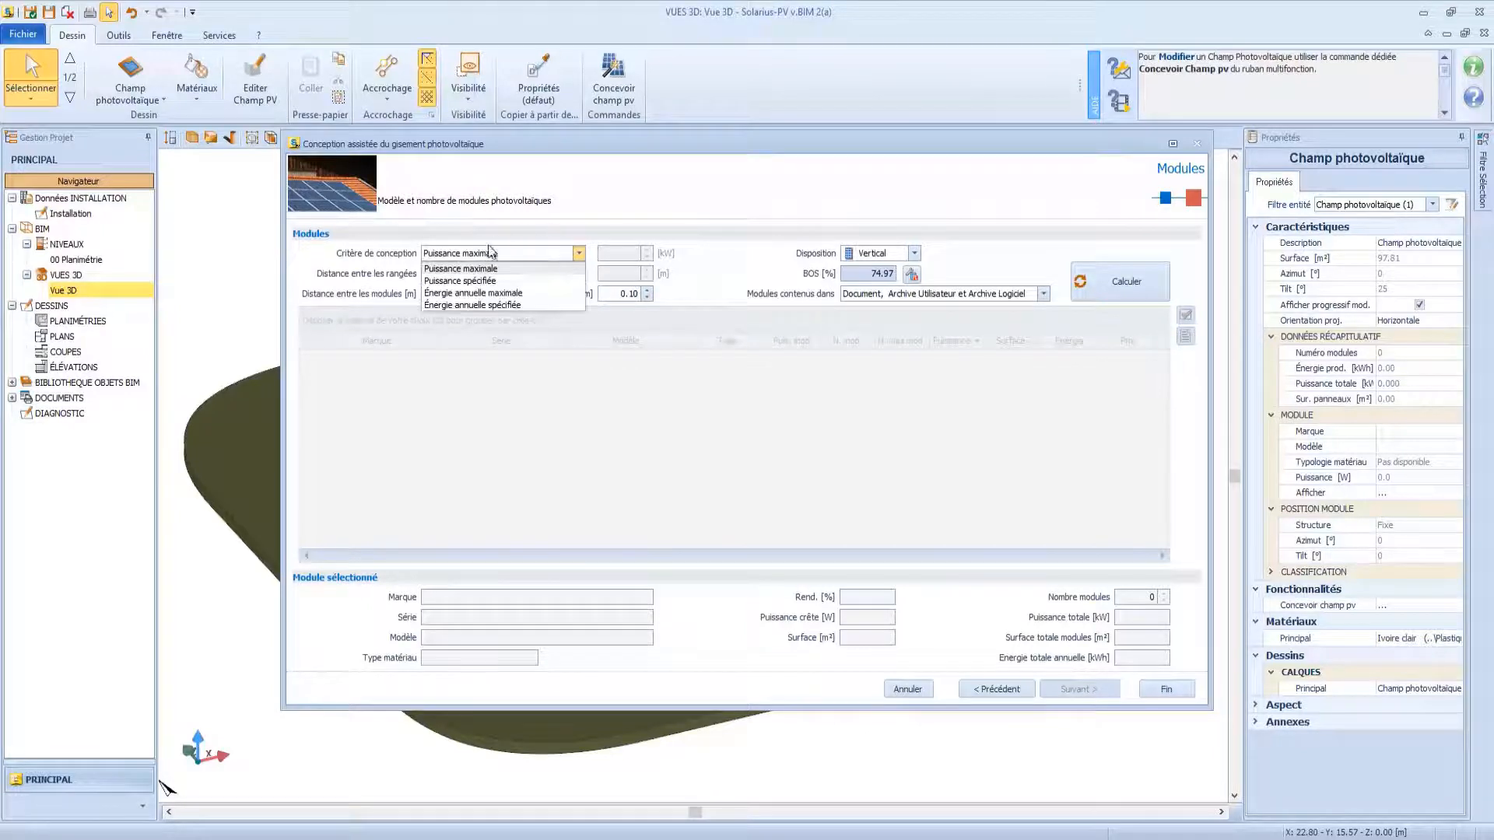
{"action": "left_click", "coordinate": [467, 281]}
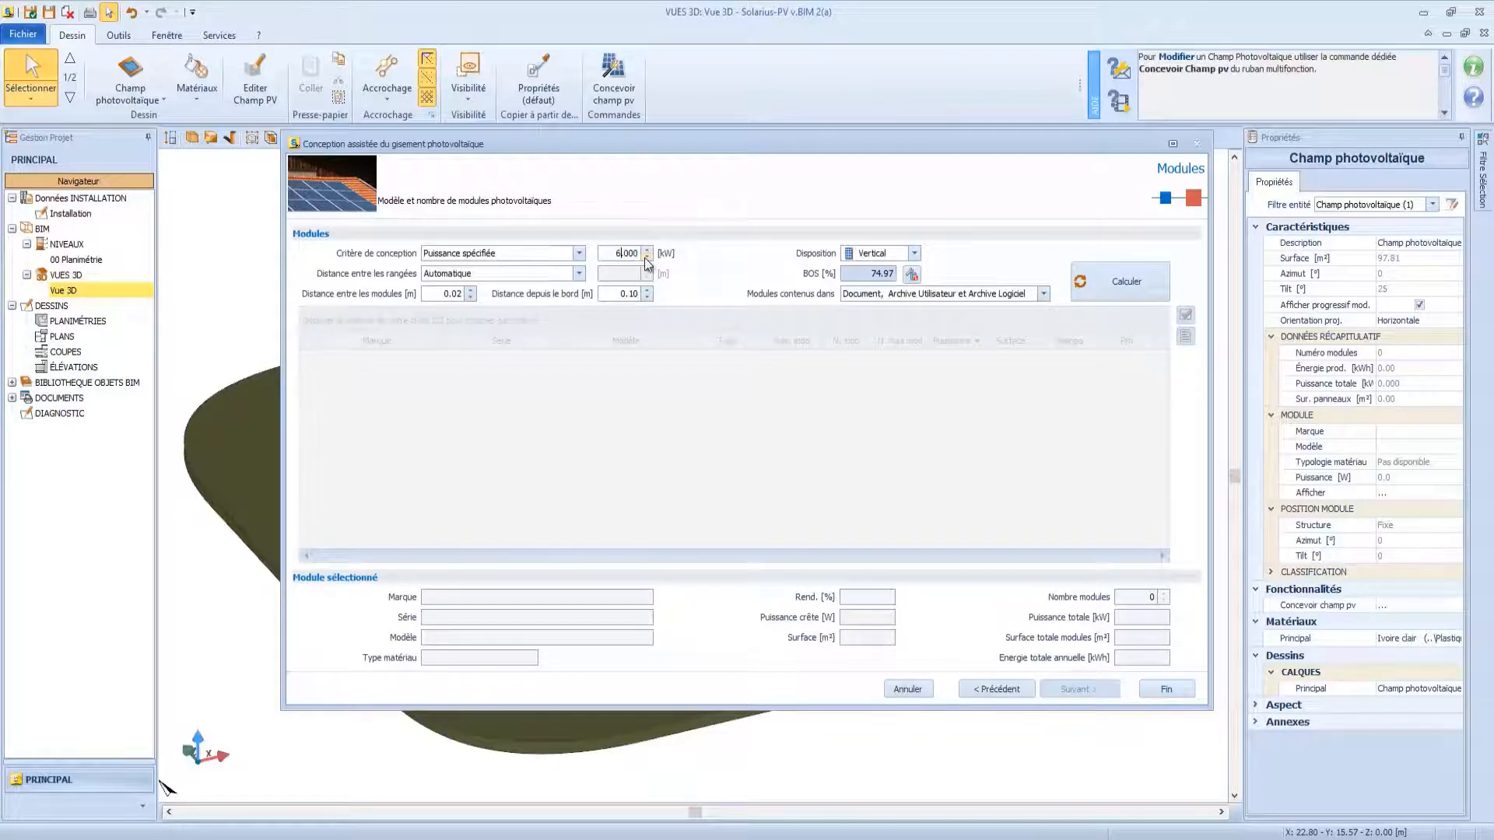
{"action": "type", "text": "6"}
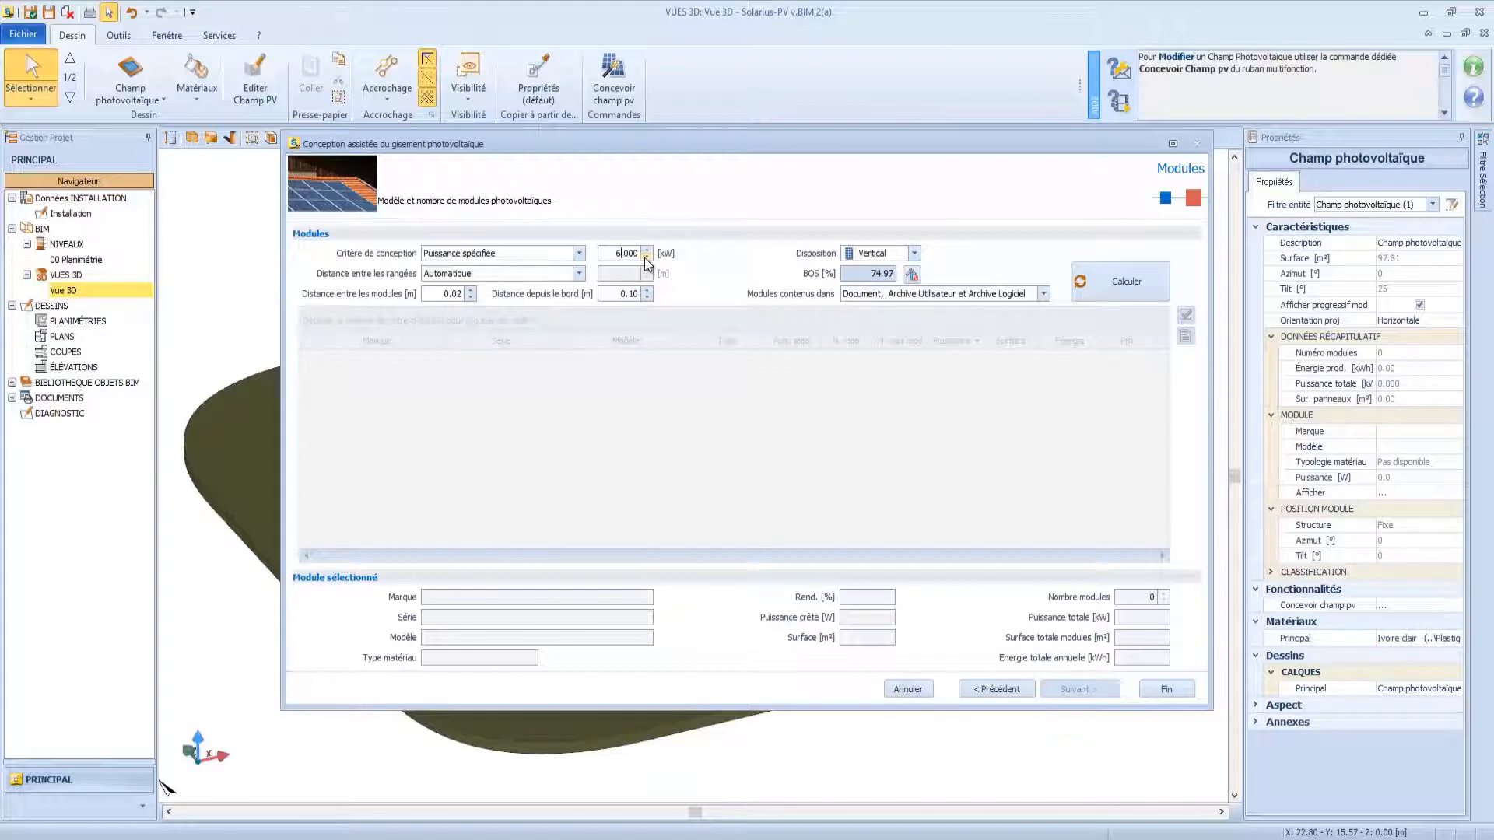
{"action": "left_click", "coordinate": [1095, 282]}
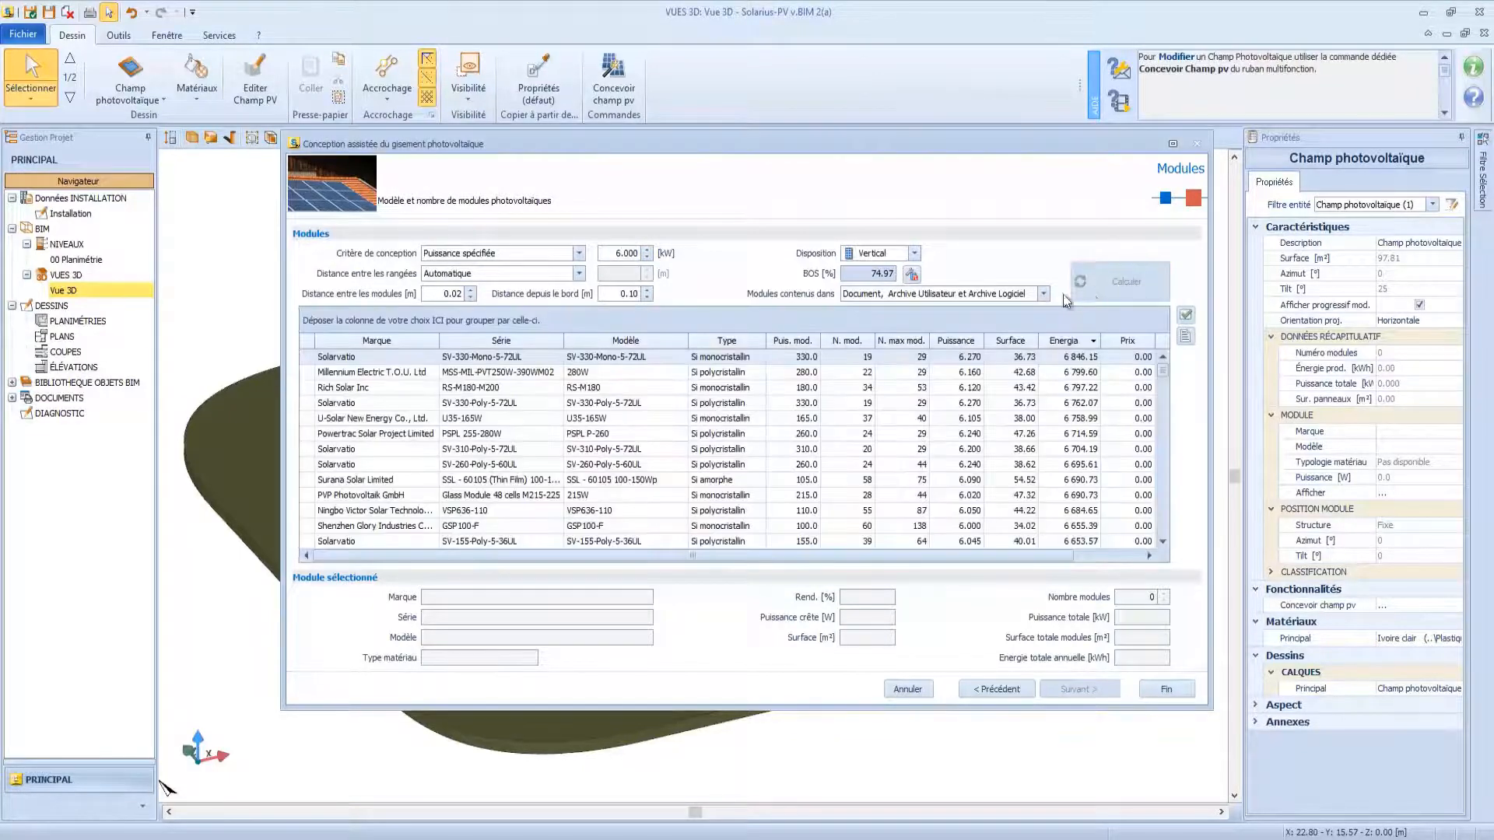
Group the module list by module power, expand the 300.0 W group, and subgroup it by type.
{"action": "left_click_drag", "start_coordinate": [796, 348], "coordinate": [351, 323]}
{"action": "left_click_drag", "start_coordinate": [1165, 376], "coordinate": [1161, 483]}
{"action": "left_click", "coordinate": [307, 424]}
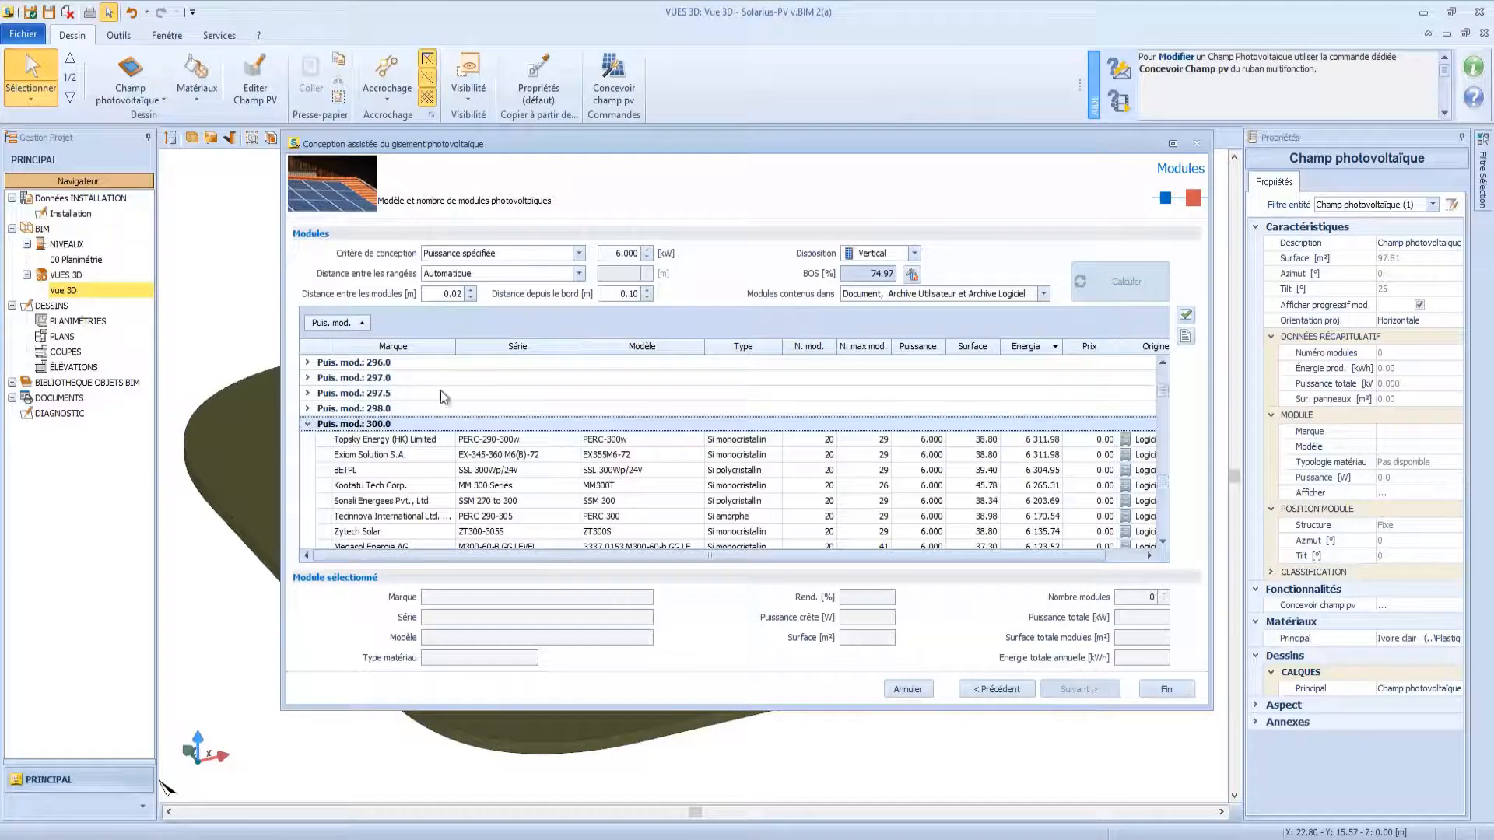
{"action": "left_click_drag", "start_coordinate": [584, 320], "coordinate": [582, 322]}
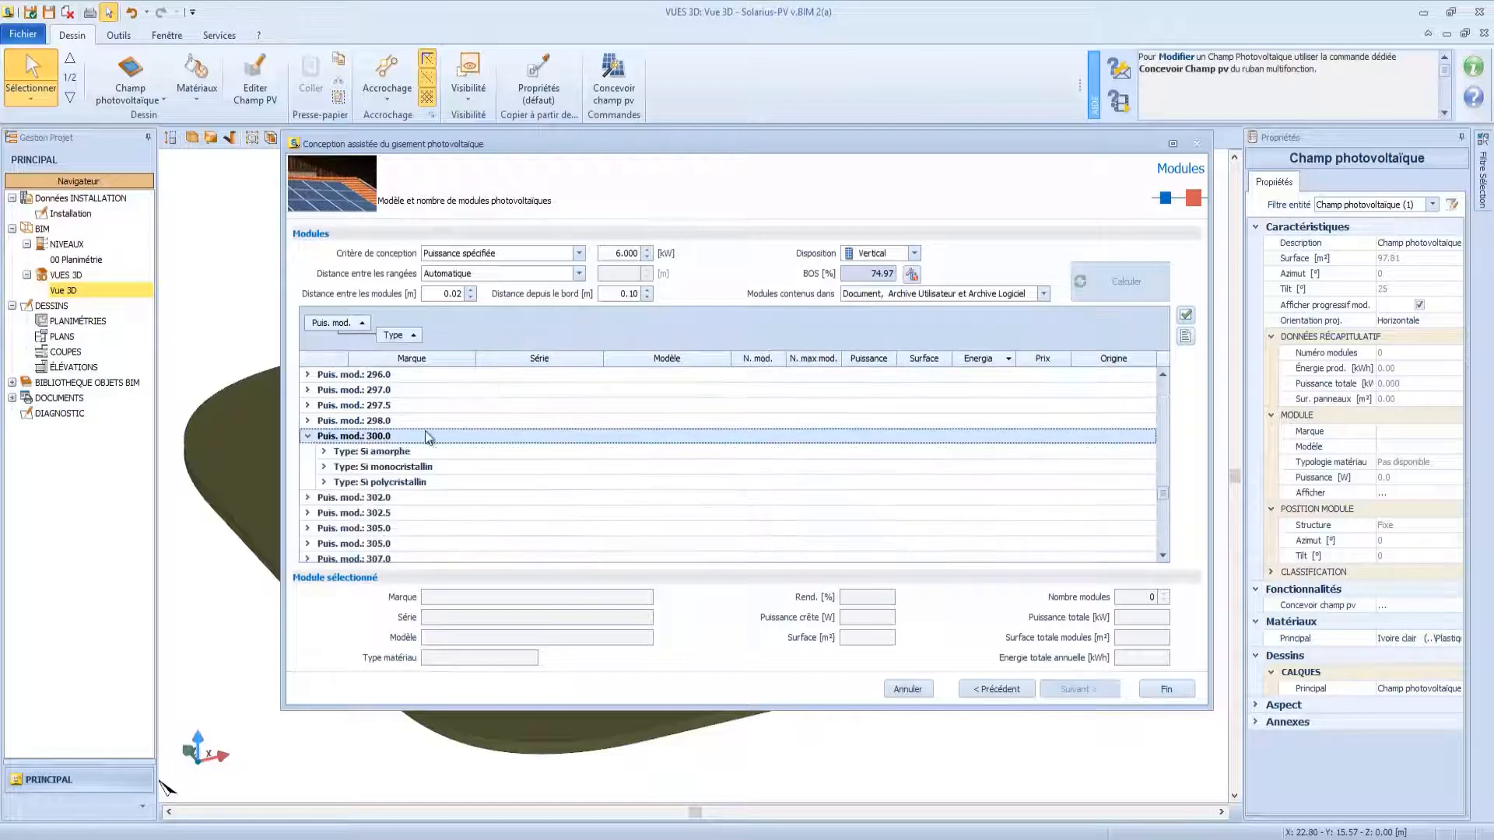
Choose the Zytech Solar ZT300P module from the 300 W Si polycristallin group and finish the assisted design.
{"action": "left_click", "coordinate": [324, 482]}
{"action": "scroll", "coordinate": [599, 384], "scroll_direction": "down", "scroll_amount": 2}
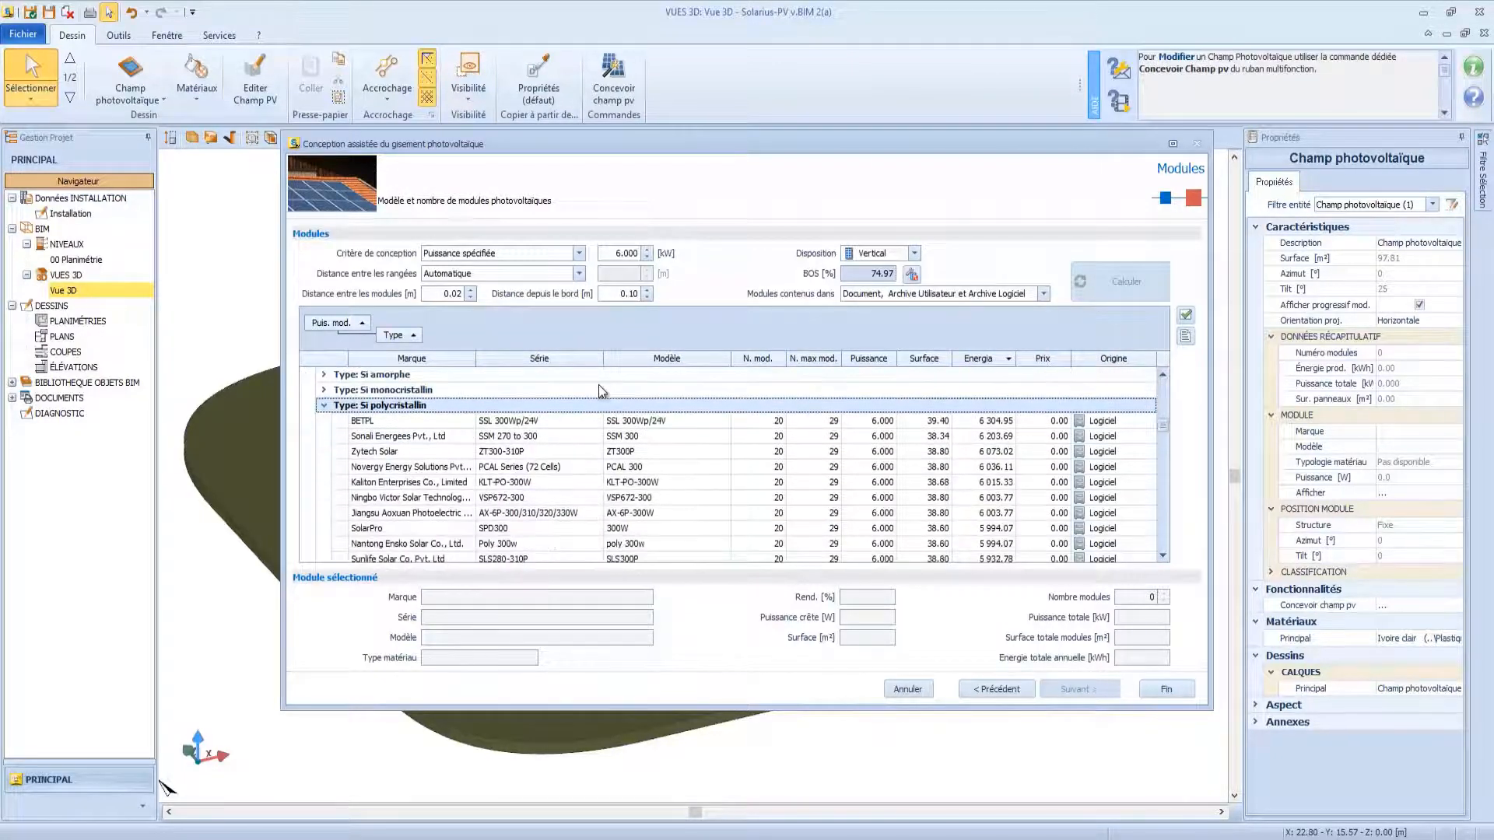
{"action": "left_click", "coordinate": [711, 453]}
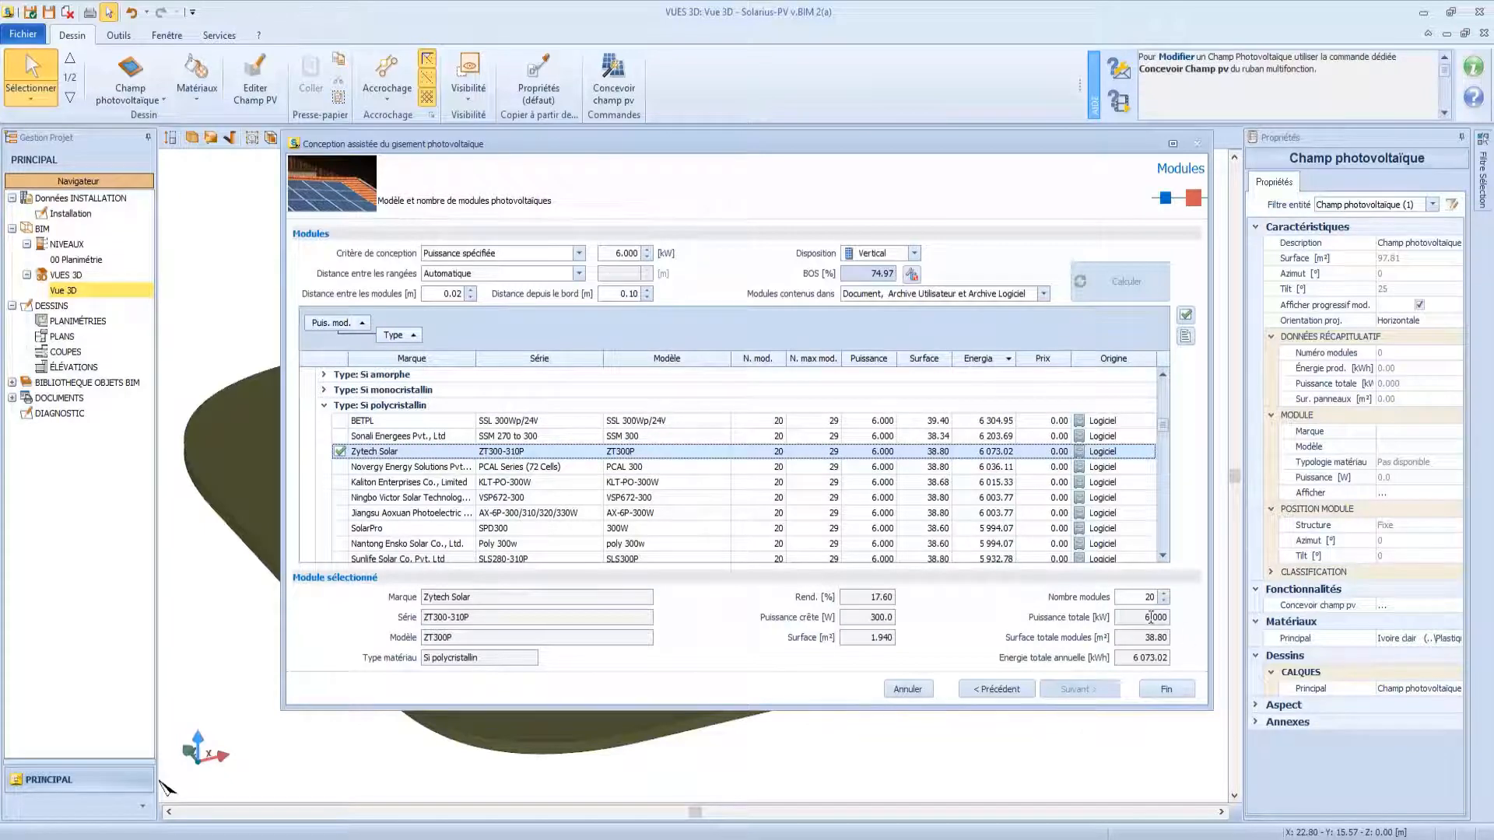
{"action": "left_click", "coordinate": [1163, 692]}
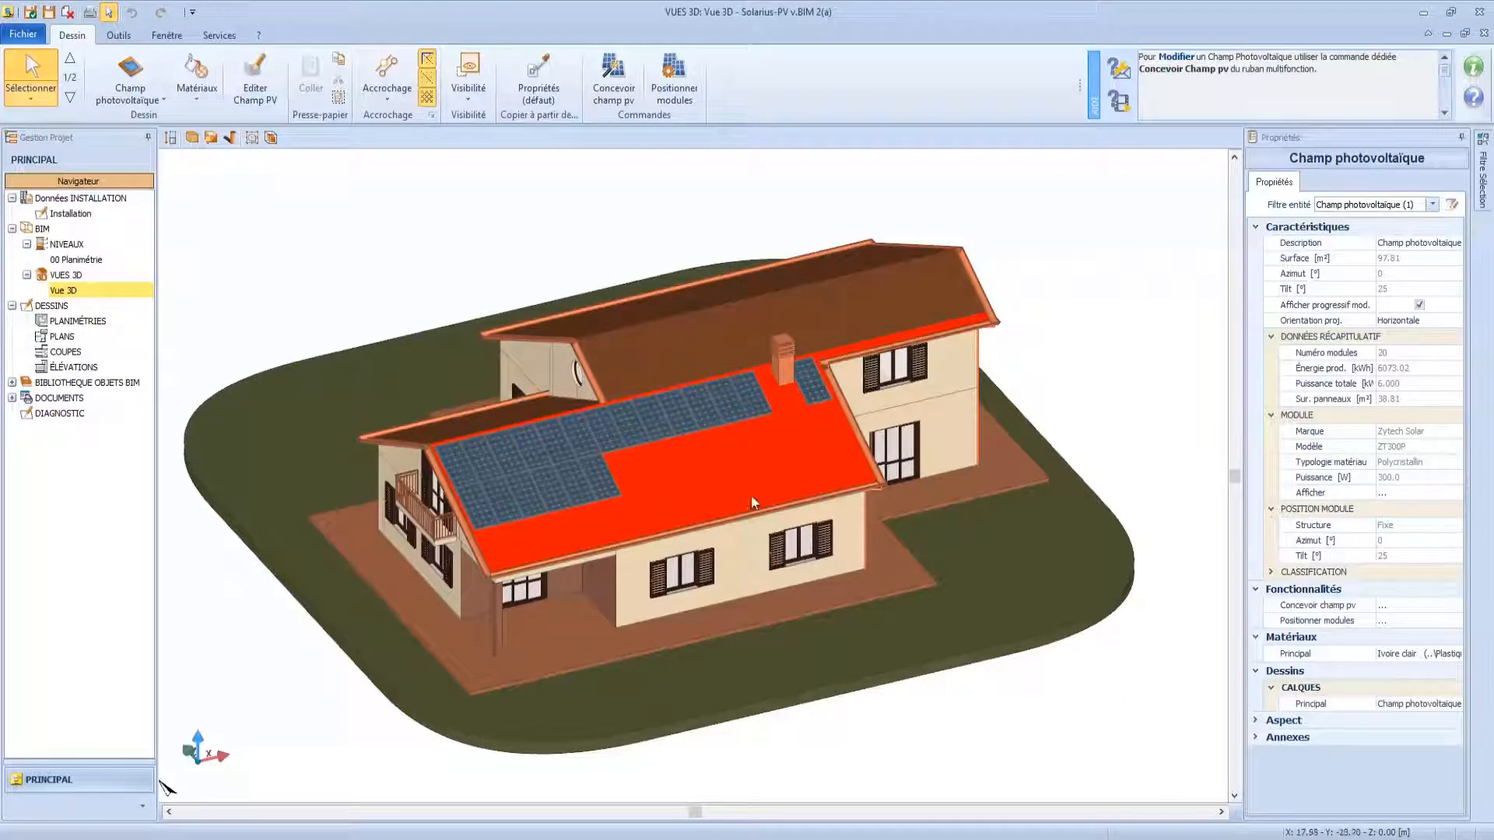
Delete the photovoltaic field with its modules from the roof slope in the 3D view.
{"action": "left_click", "coordinate": [791, 749]}
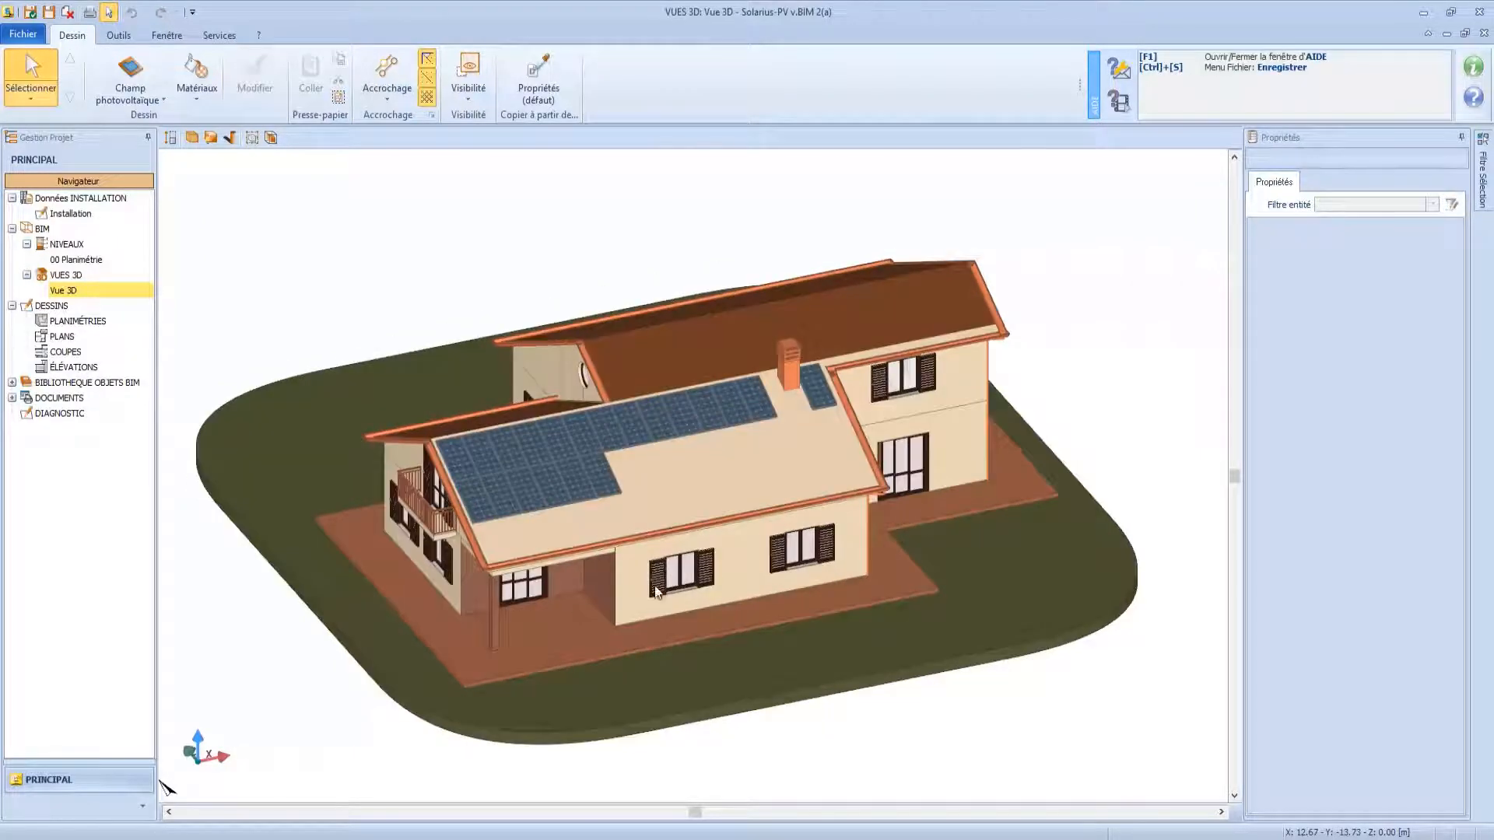
{"action": "left_click", "coordinate": [714, 486]}
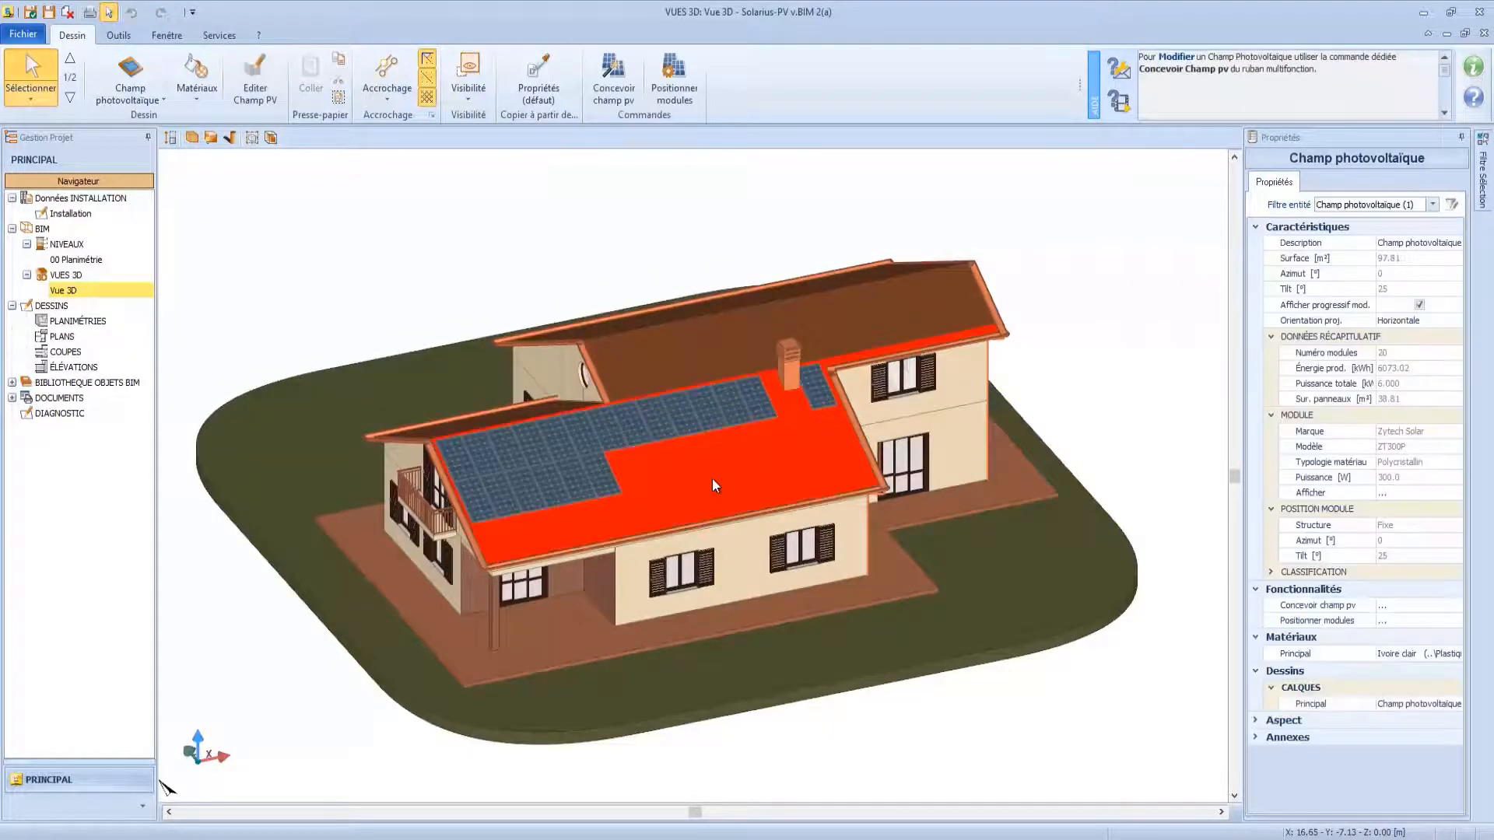
{"action": "key", "text": "Delete"}
{"action": "left_click", "coordinate": [754, 494]}
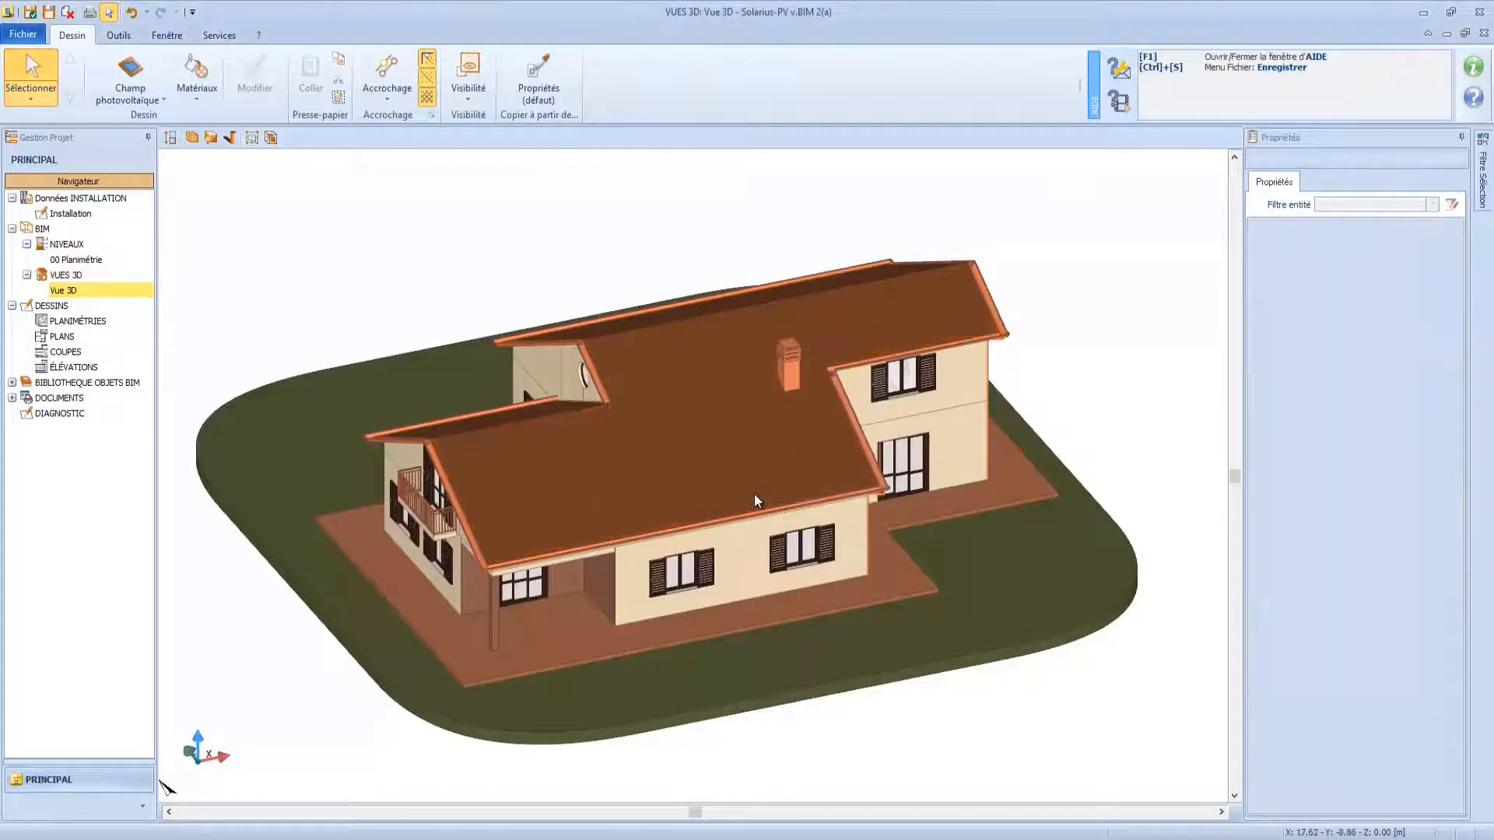
Insert a new photovoltaic field on the house's front roof slope and enter its shape editing.
{"action": "left_click", "coordinate": [130, 71]}
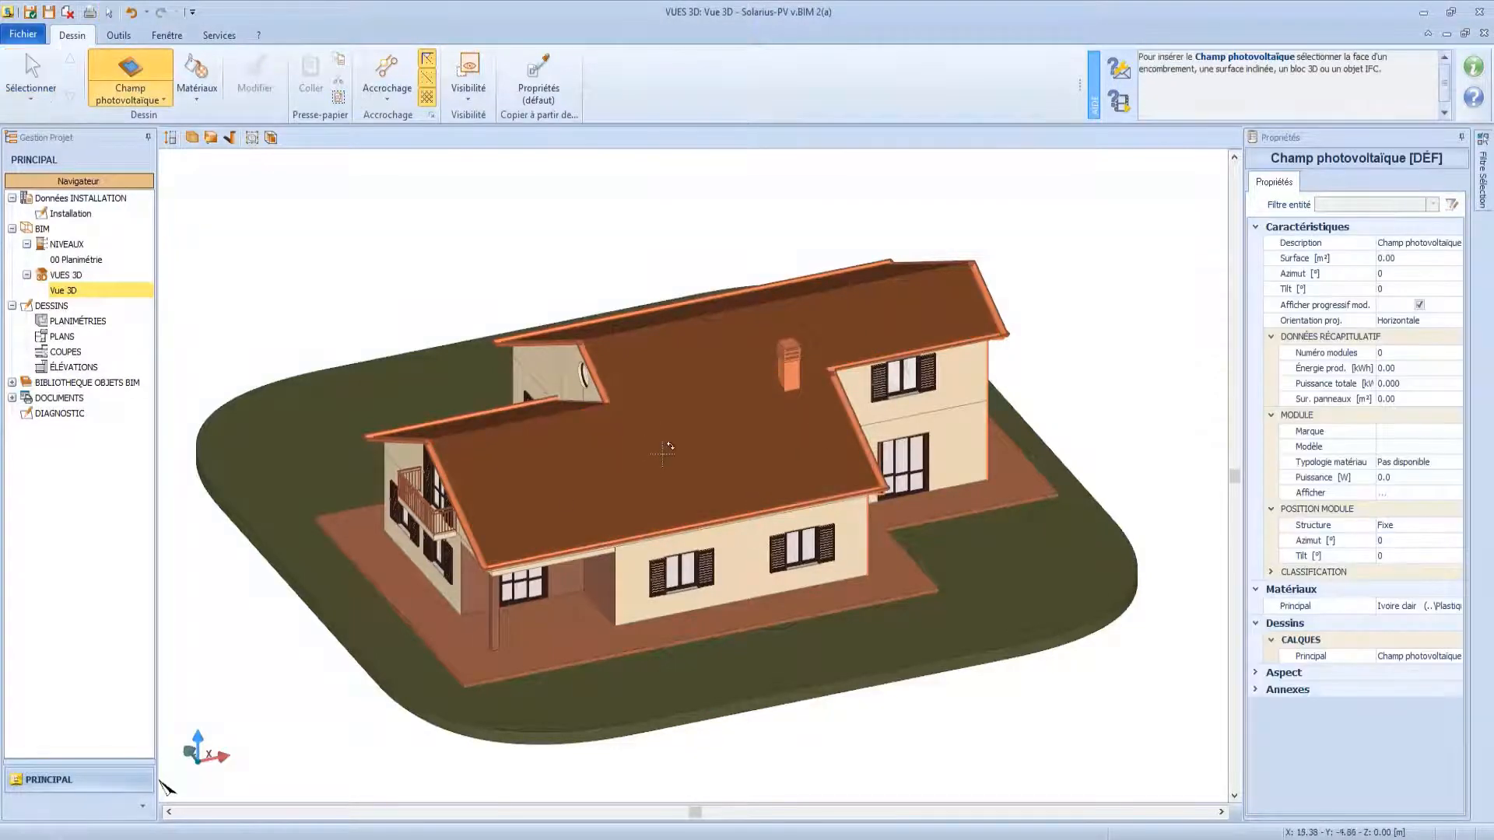
{"action": "left_click", "coordinate": [666, 450]}
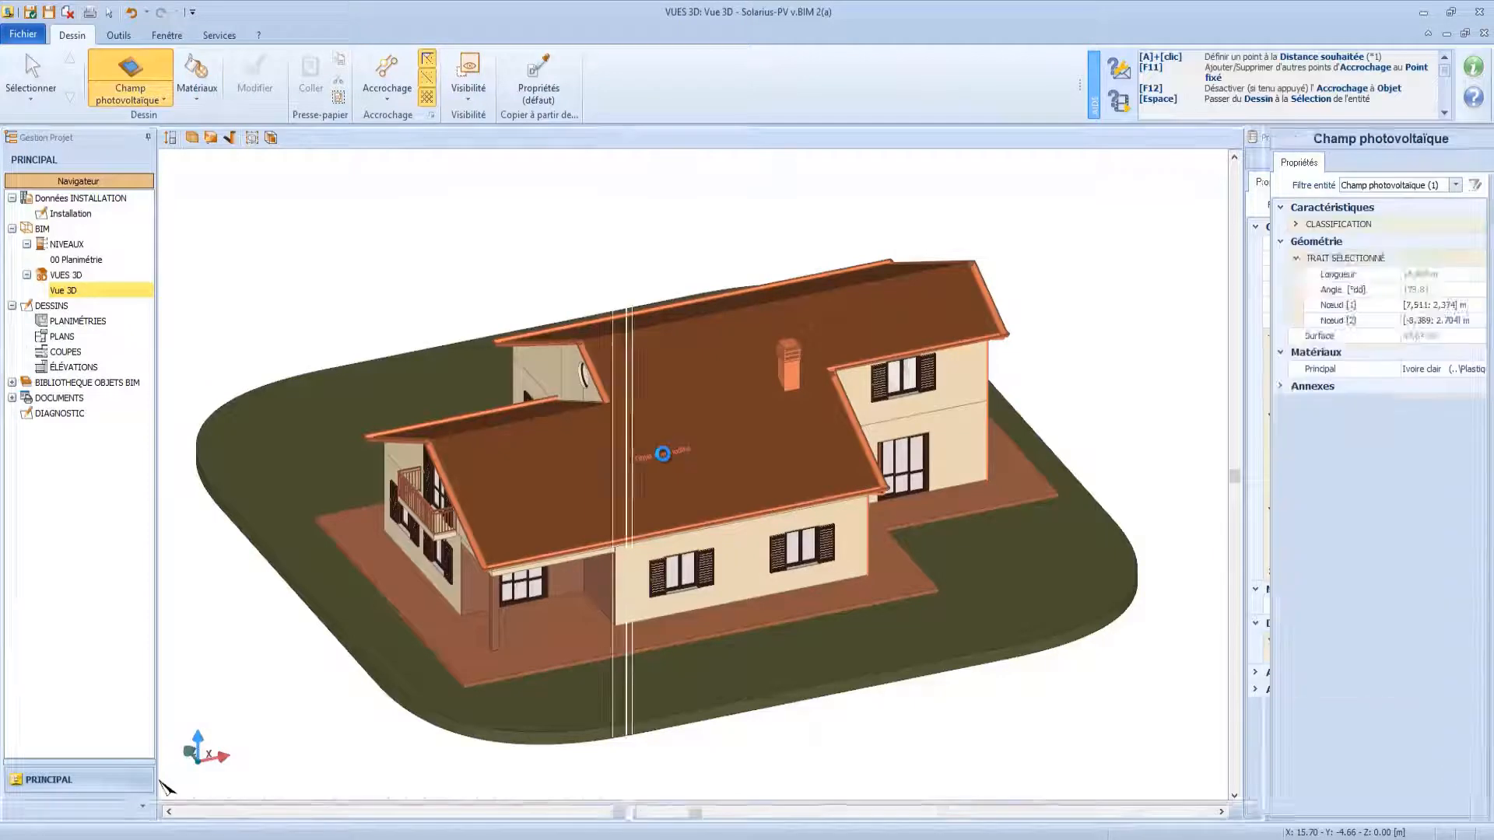
{"action": "scroll", "coordinate": [203, 461], "scroll_direction": "up", "scroll_amount": 6}
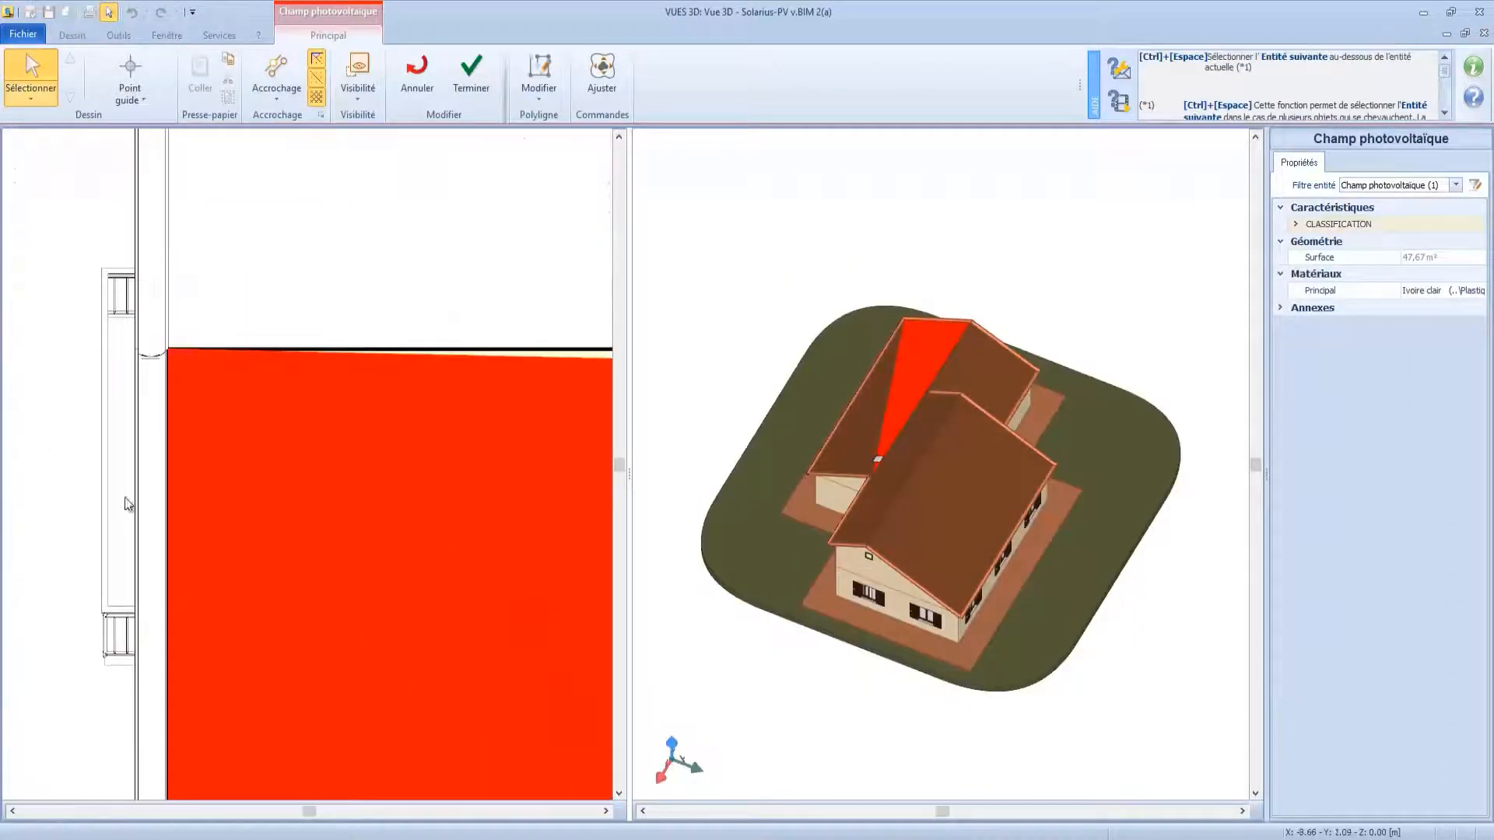
Move the field's two west corner nodes slightly inside the roof edges, placing the lower one at -8.089; -3.020 m.
{"action": "left_click", "coordinate": [169, 405]}
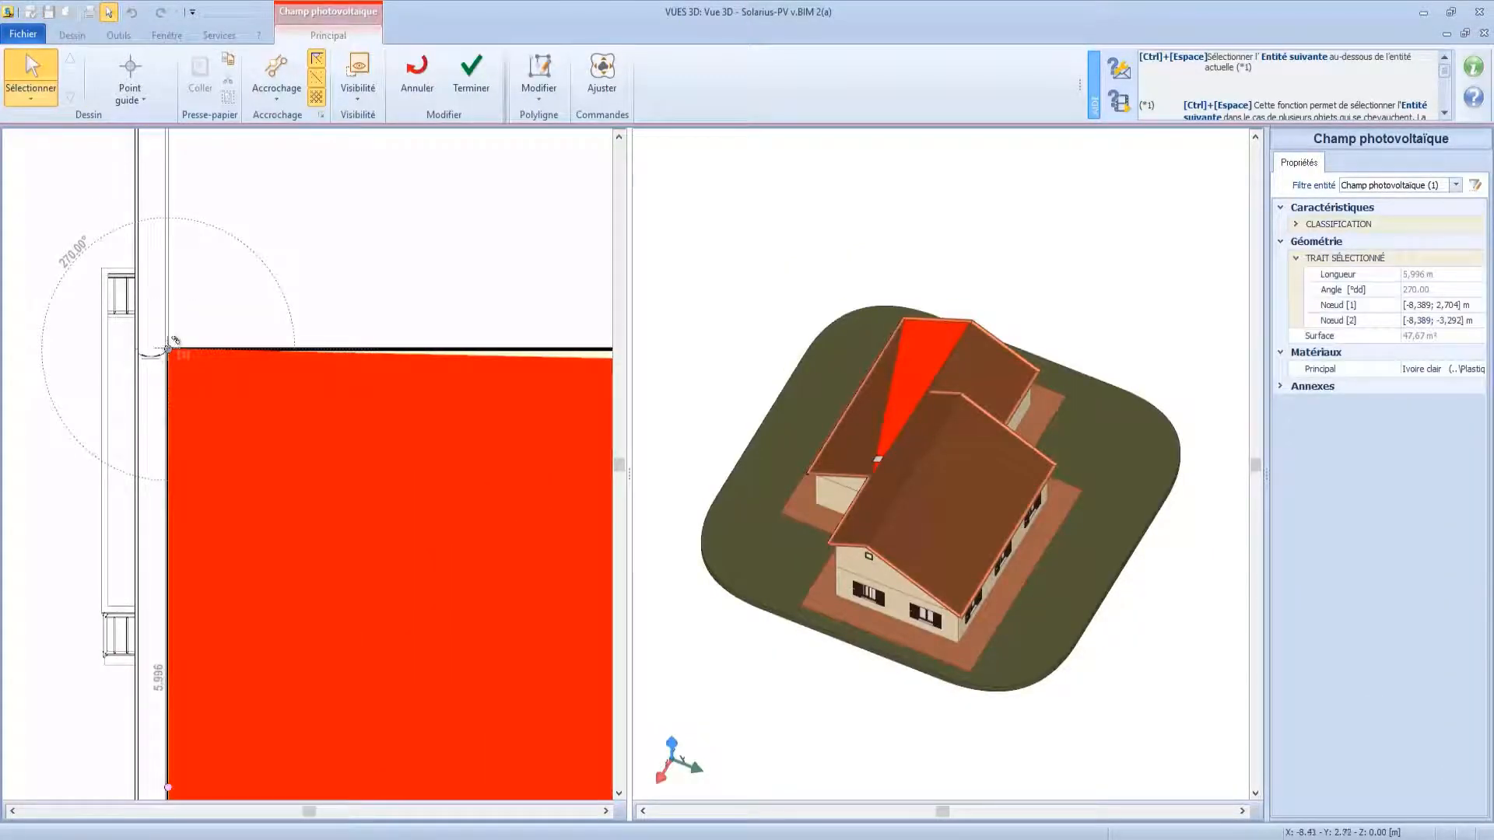
{"action": "left_click_drag", "start_coordinate": [172, 342], "coordinate": [200, 371]}
{"action": "scroll", "coordinate": [207, 524], "scroll_direction": "down", "scroll_amount": 4}
{"action": "scroll", "coordinate": [201, 623], "scroll_direction": "up", "scroll_amount": 8}
{"action": "left_click_drag", "start_coordinate": [257, 600], "coordinate": [317, 550]}
{"action": "scroll", "coordinate": [319, 556], "scroll_direction": "down", "scroll_amount": 5}
{"action": "middle_click_drag", "start_coordinate": [422, 545], "coordinate": [151, 482]}
{"action": "middle_click_drag", "start_coordinate": [483, 384], "coordinate": [208, 560]}
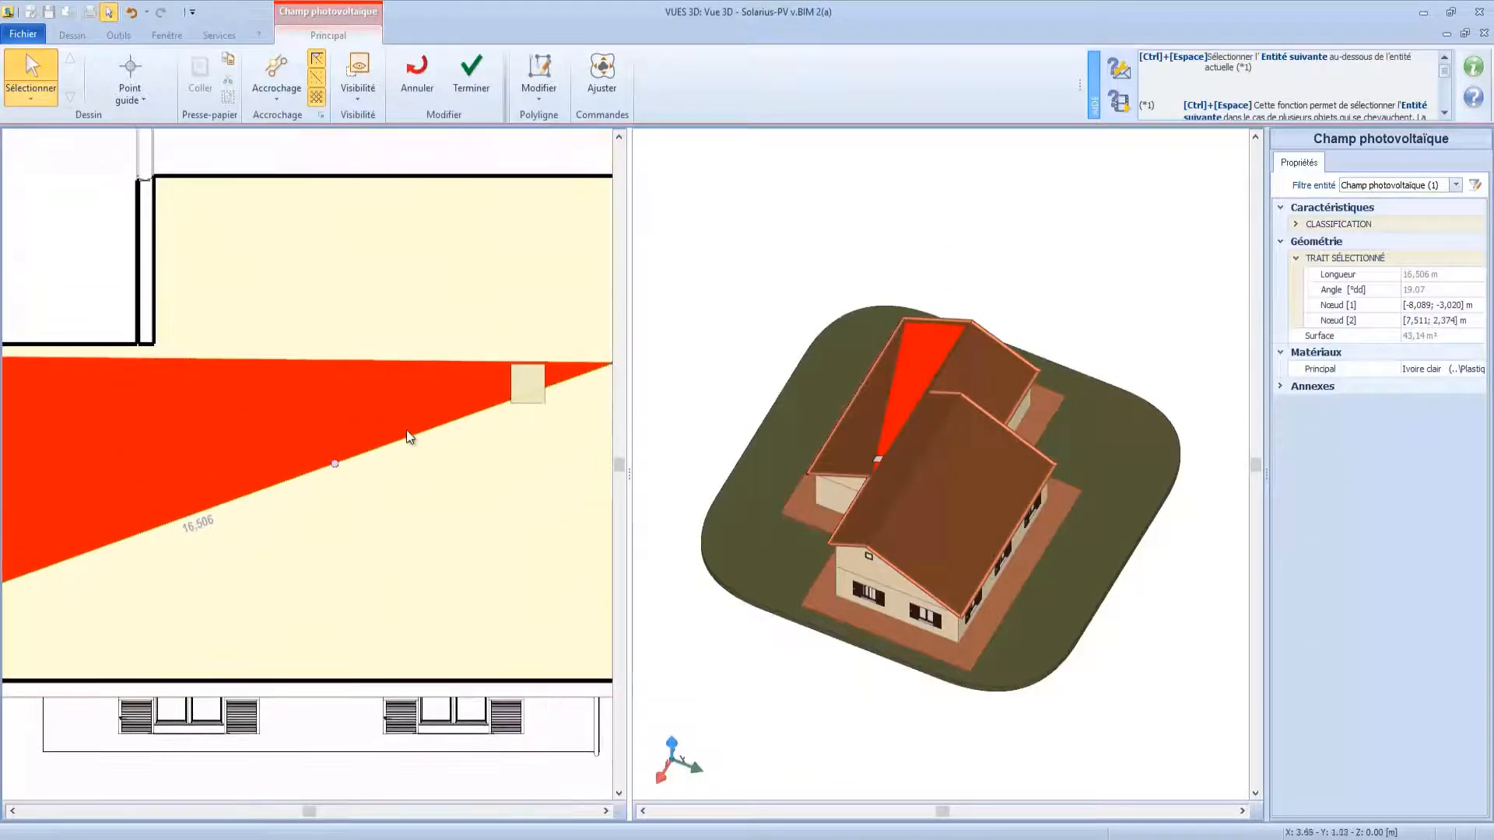
Add a node on the field's diagonal edge and move it down near the eaves to square off the lower east corner.
{"action": "right_click", "coordinate": [407, 430]}
{"action": "left_click", "coordinate": [397, 502]}
{"action": "left_click_drag", "start_coordinate": [199, 512], "coordinate": [379, 644]}
{"action": "scroll", "coordinate": [378, 643], "scroll_direction": "down", "scroll_amount": 3}
Shift the field's east edge just west of the chimney and finish editing the rectangular field.
{"action": "left_click_drag", "start_coordinate": [440, 496], "coordinate": [378, 494]}
{"action": "scroll", "coordinate": [382, 496], "scroll_direction": "up", "scroll_amount": 2}
{"action": "scroll", "coordinate": [320, 577], "scroll_direction": "down", "scroll_amount": 3}
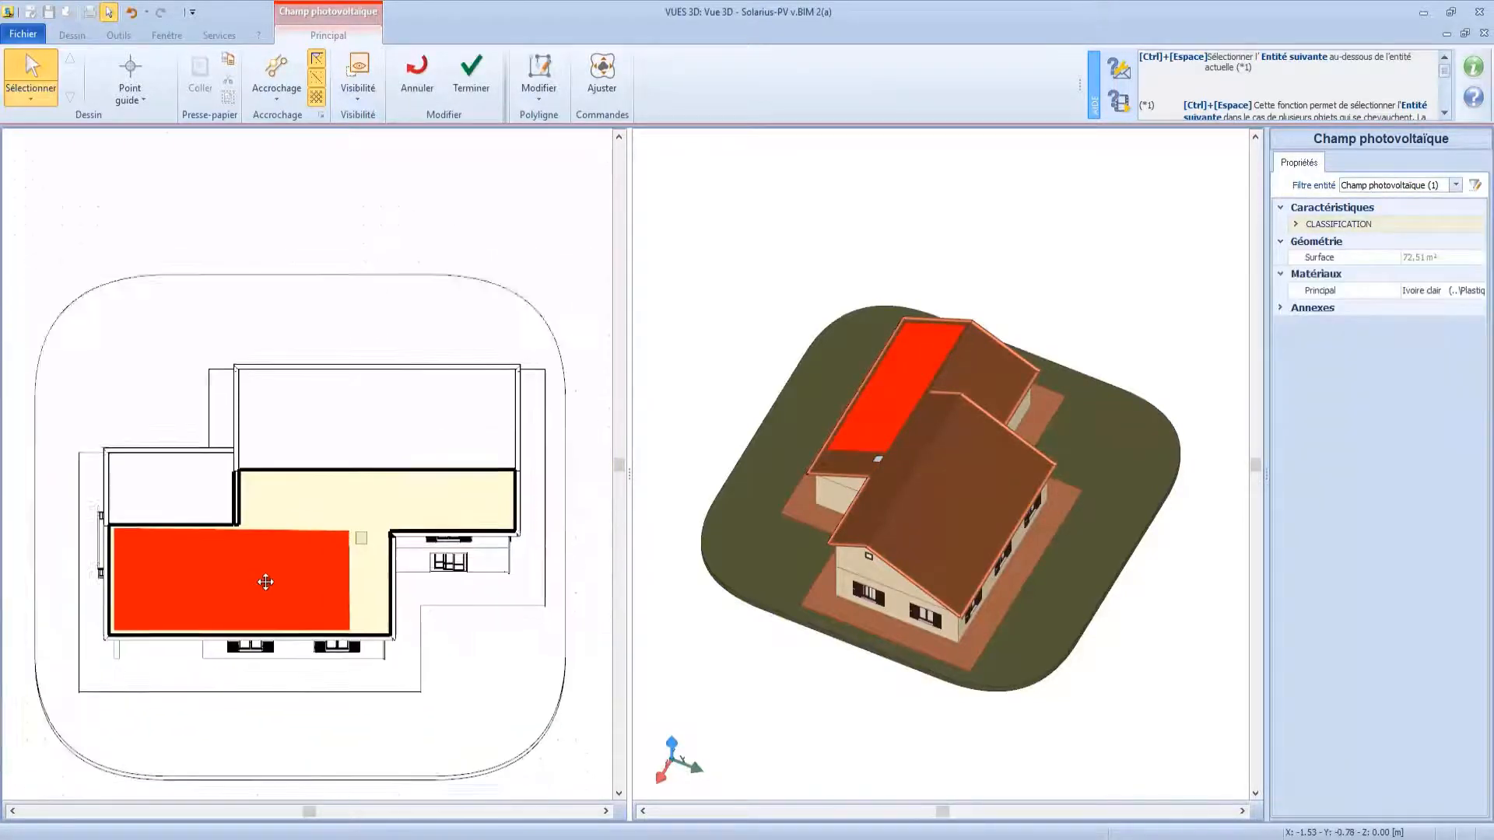
{"action": "middle_click_drag", "start_coordinate": [267, 583], "coordinate": [306, 574]}
{"action": "middle_click_drag", "start_coordinate": [771, 506], "coordinate": [905, 564]}
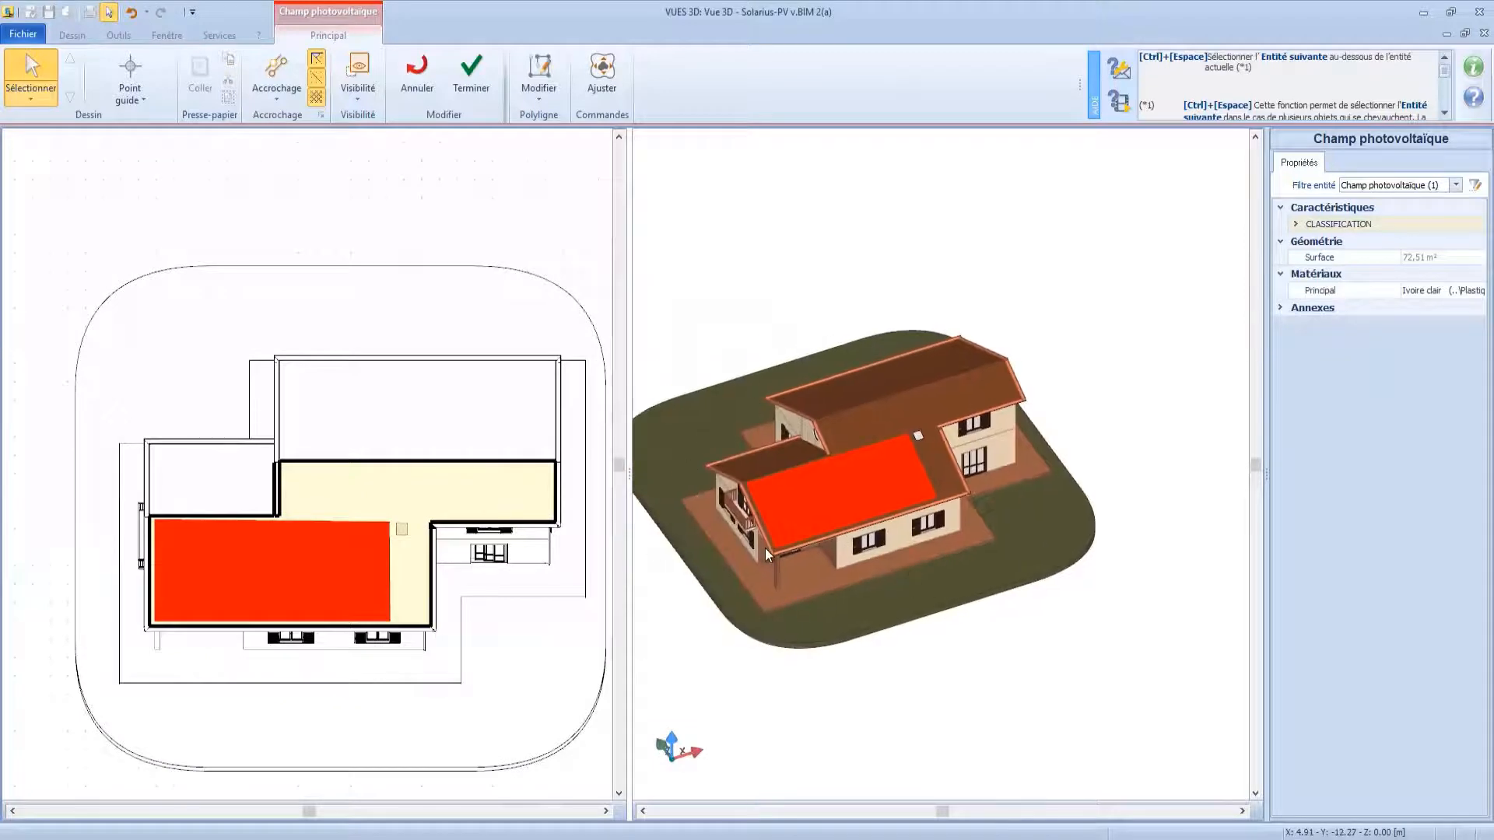
{"action": "left_click", "coordinate": [472, 75]}
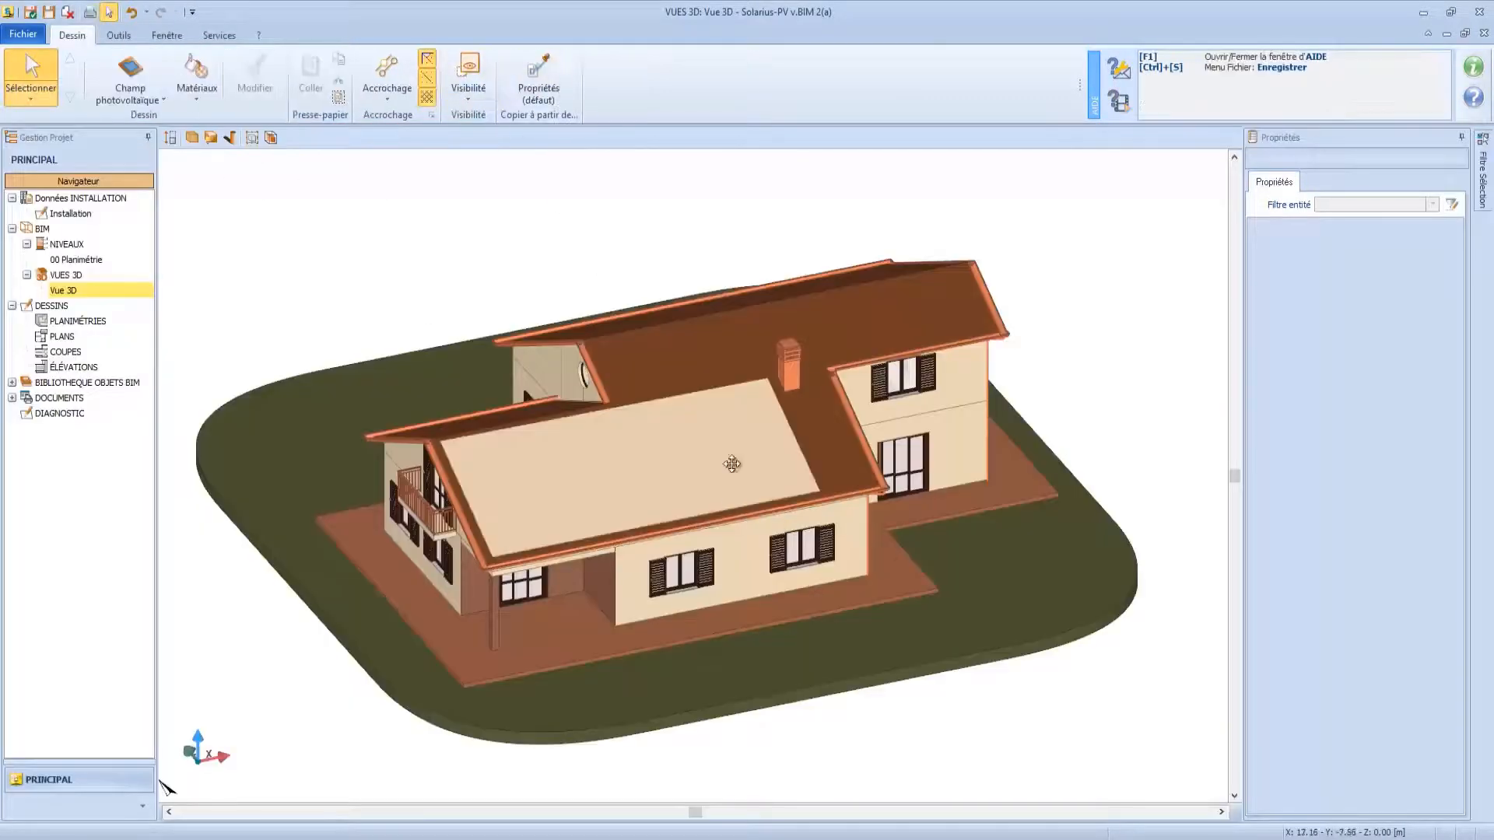
Select the new photovoltaic field in the 3D view, open its assisted design, and proceed to the module selection.
{"action": "middle_click_drag", "start_coordinate": [733, 464], "coordinate": [732, 537]}
{"action": "left_click", "coordinate": [704, 487]}
{"action": "left_click", "coordinate": [612, 78]}
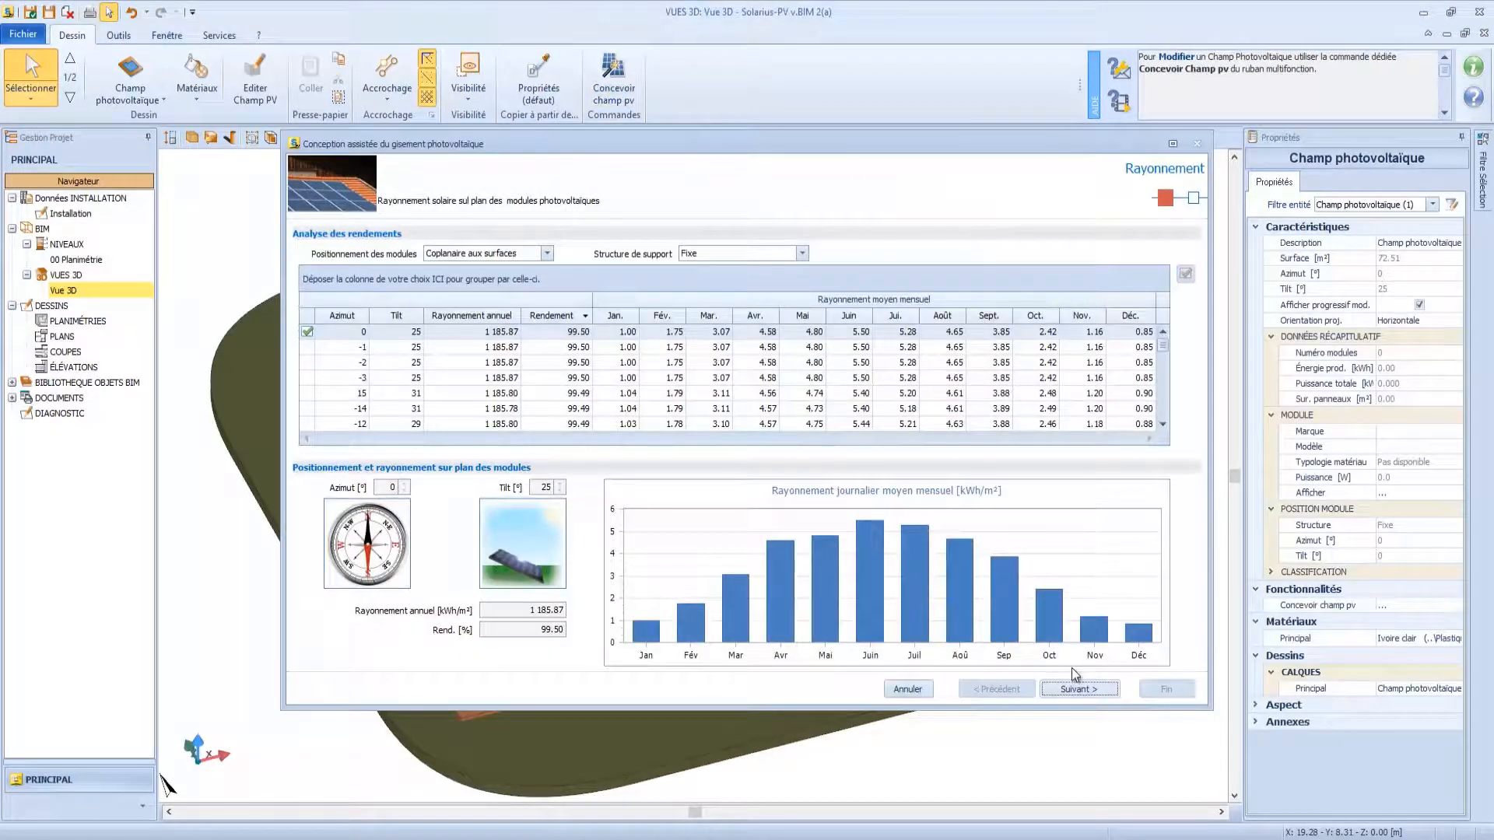
{"action": "left_click", "coordinate": [1074, 689]}
Set the criterion to Puissance spécifiée at 6 kW with 0.02 m module spacing and 0.02 m edge distance, and calculate the modules.
{"action": "left_click", "coordinate": [547, 254]}
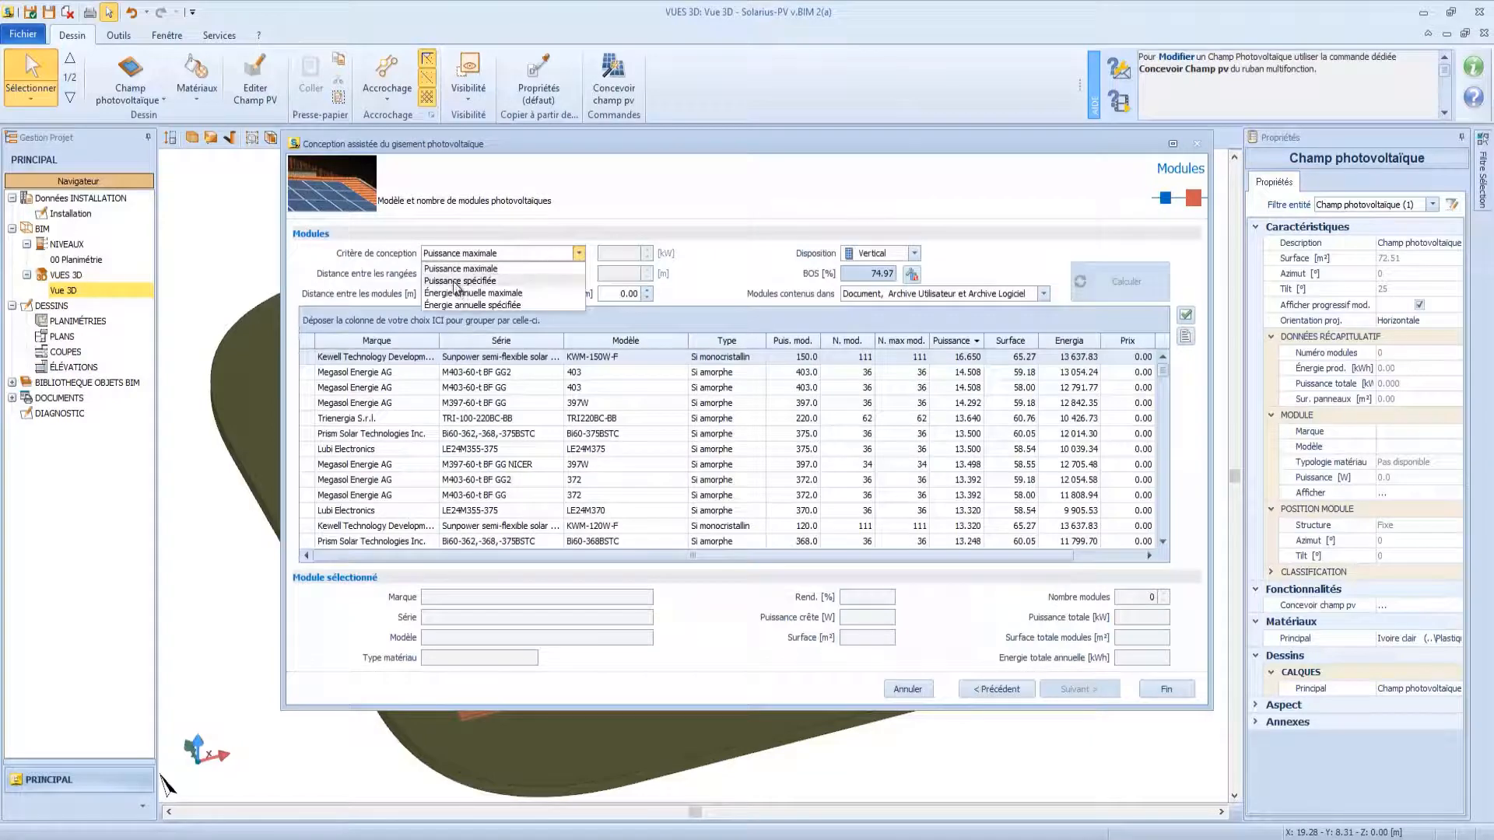
{"action": "left_click", "coordinate": [483, 282]}
{"action": "left_click", "coordinate": [612, 256]}
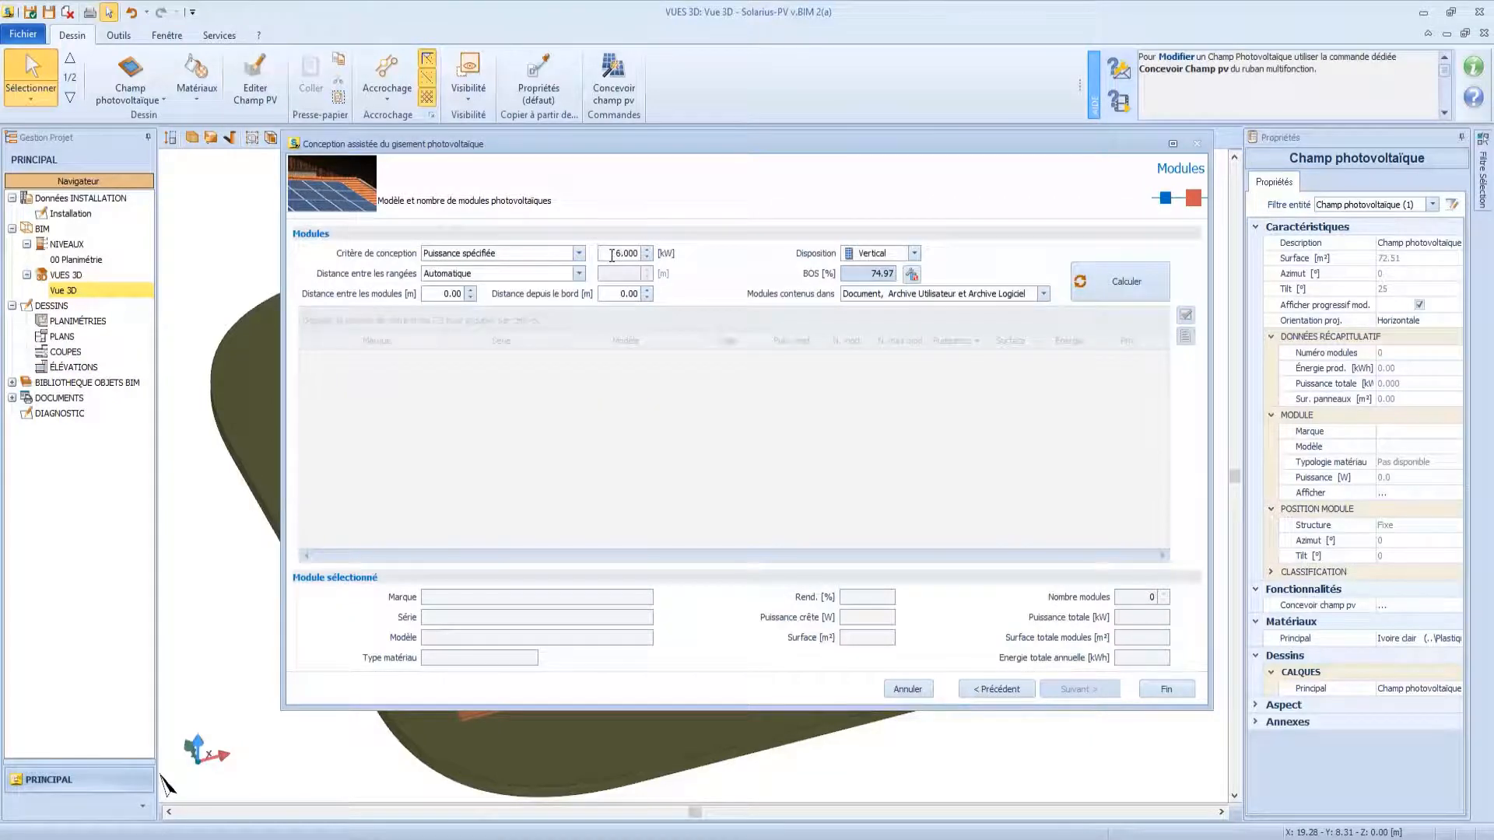
{"action": "type", "text": "6"}
{"action": "type", "text": "2"}
{"action": "left_click_drag", "start_coordinate": [632, 293], "coordinate": [677, 293]}
{"action": "type", "text": "2"}
{"action": "left_click", "coordinate": [1095, 294]}
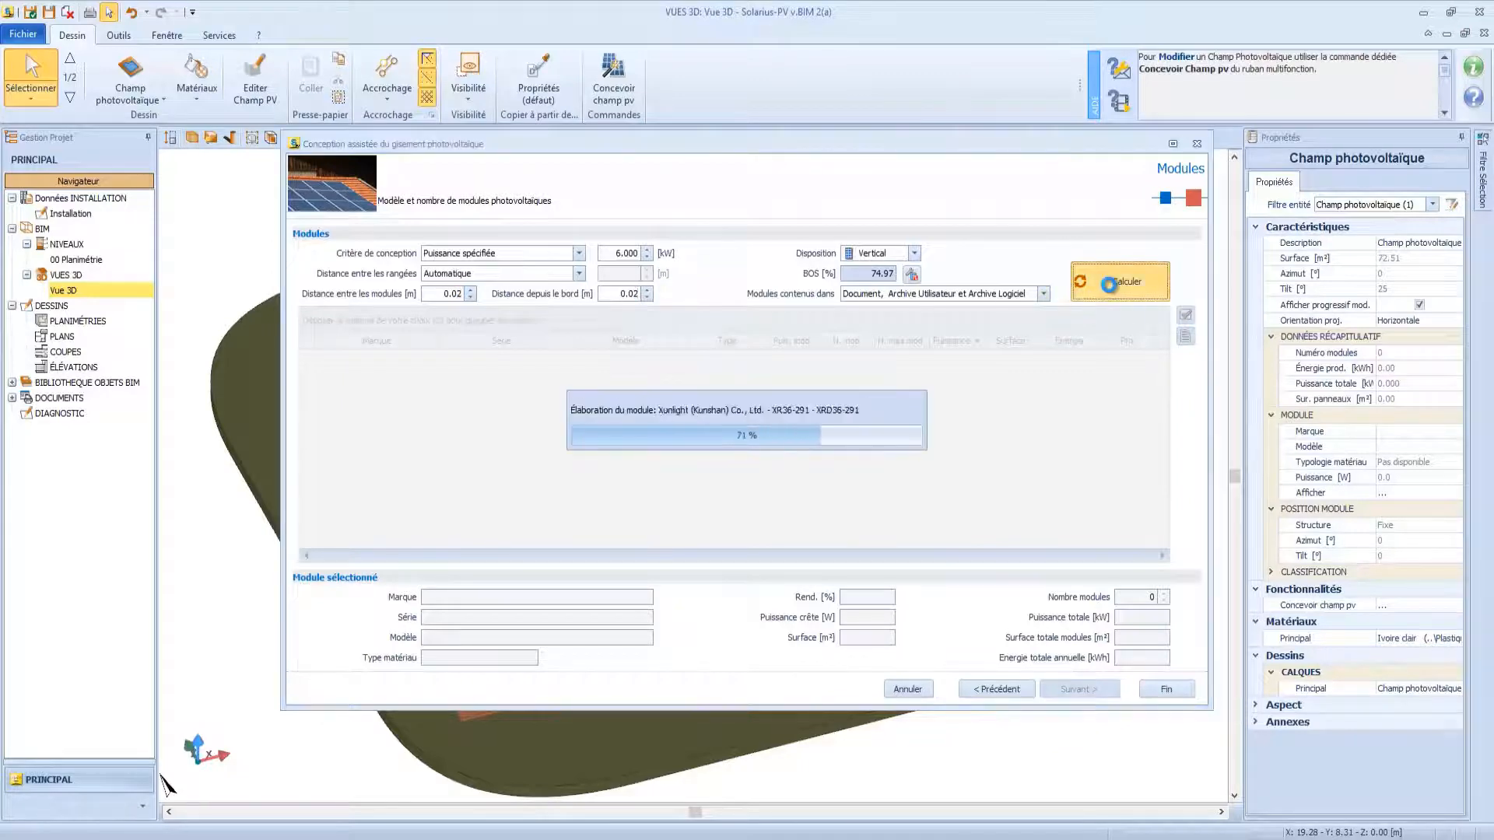
Group the module list by type, subgroup it by module power, and expand the Si polycristallin group.
{"action": "left_click_drag", "start_coordinate": [555, 322], "coordinate": [545, 323]}
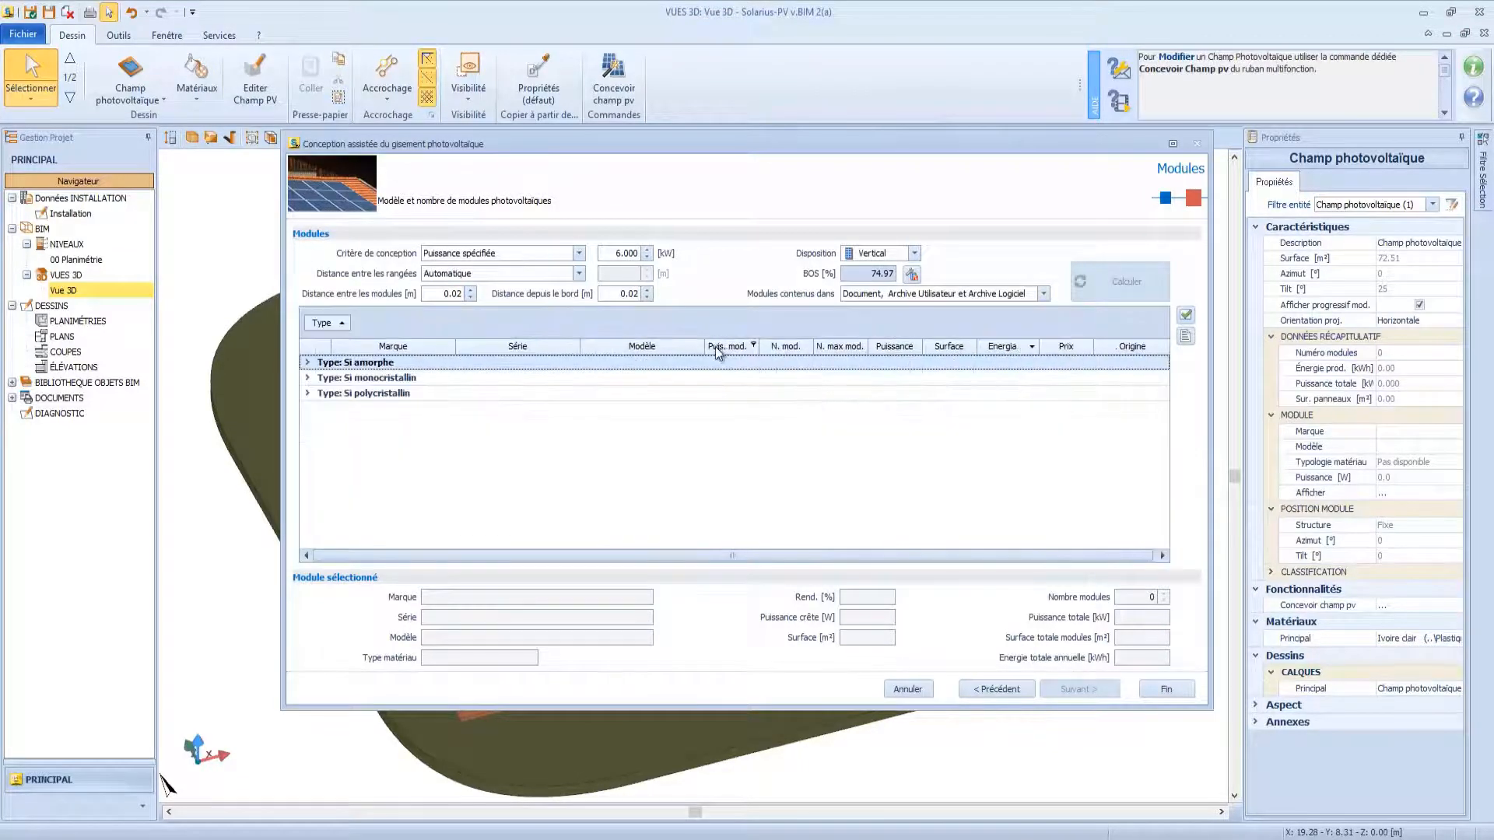
{"action": "left_click_drag", "start_coordinate": [716, 347], "coordinate": [358, 319]}
{"action": "left_click", "coordinate": [308, 405]}
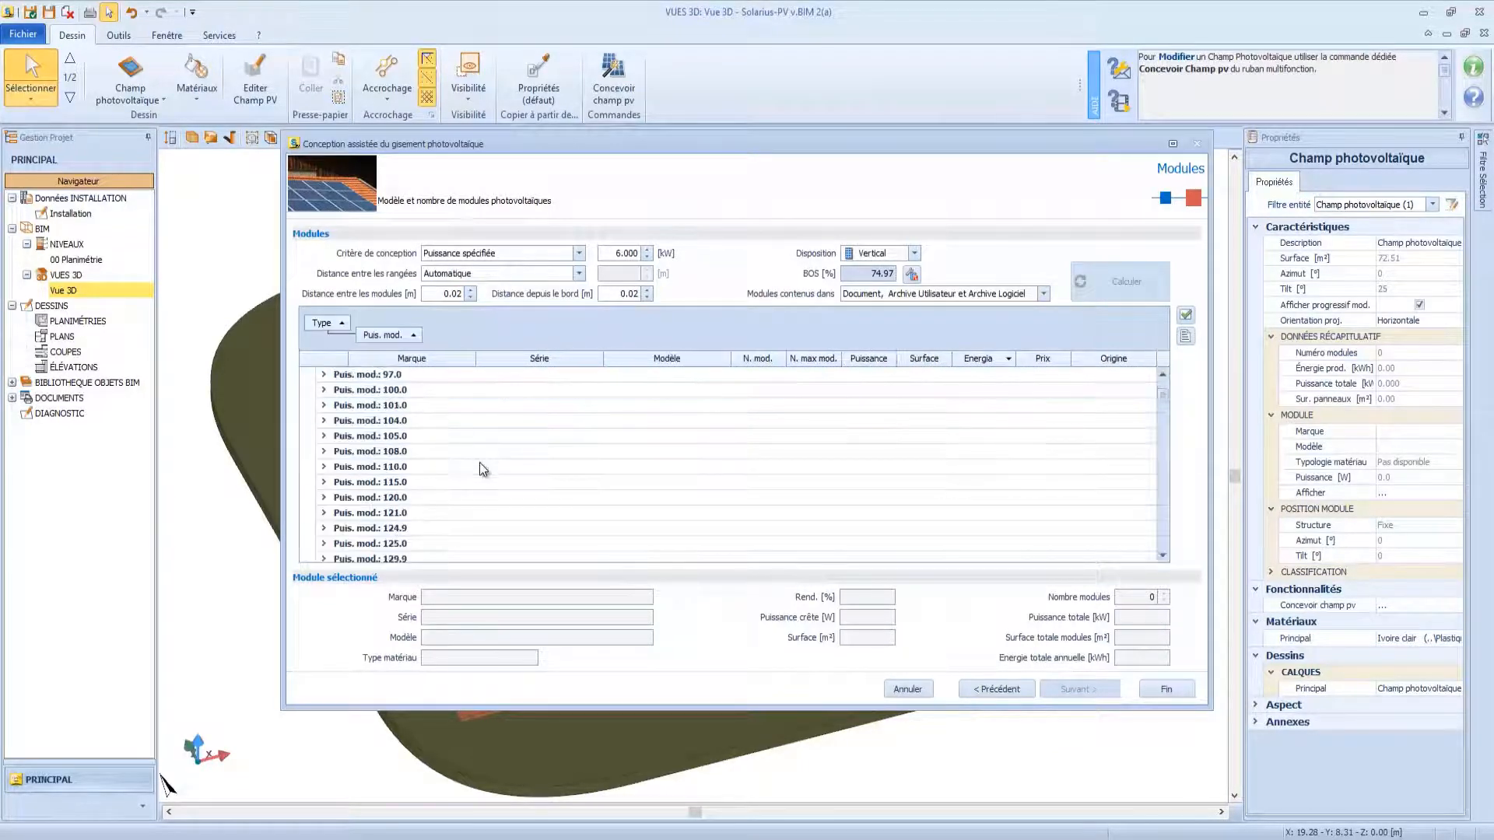
Choose the Sonali Energees SSM 300 module from the 300.0 W group and finish the assisted design.
{"action": "scroll", "coordinate": [460, 474], "scroll_direction": "down", "scroll_amount": 4}
{"action": "scroll", "coordinate": [460, 476], "scroll_direction": "down", "scroll_amount": 8}
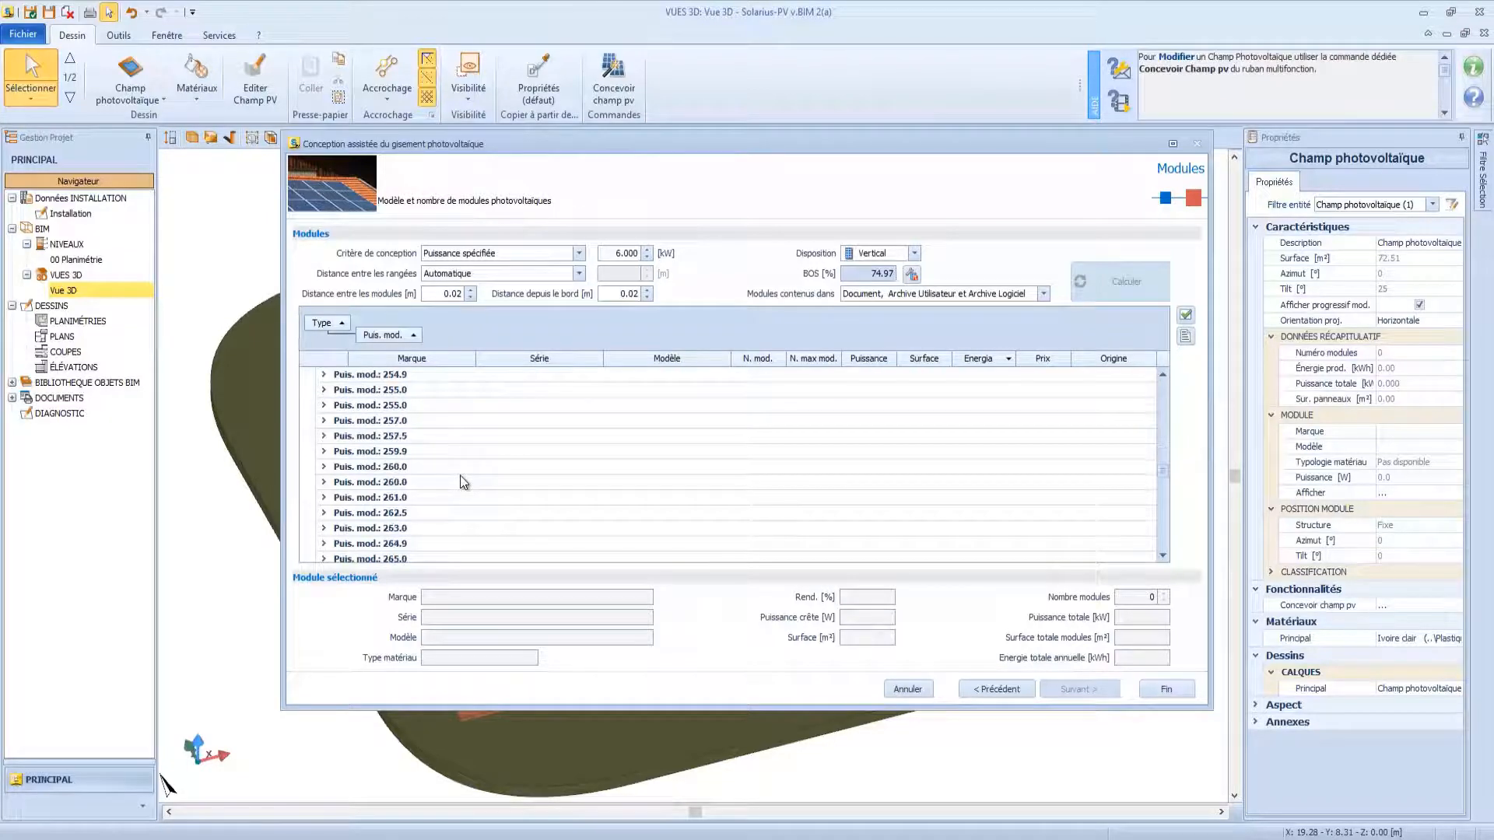
{"action": "scroll", "coordinate": [350, 511], "scroll_direction": "down", "scroll_amount": 2}
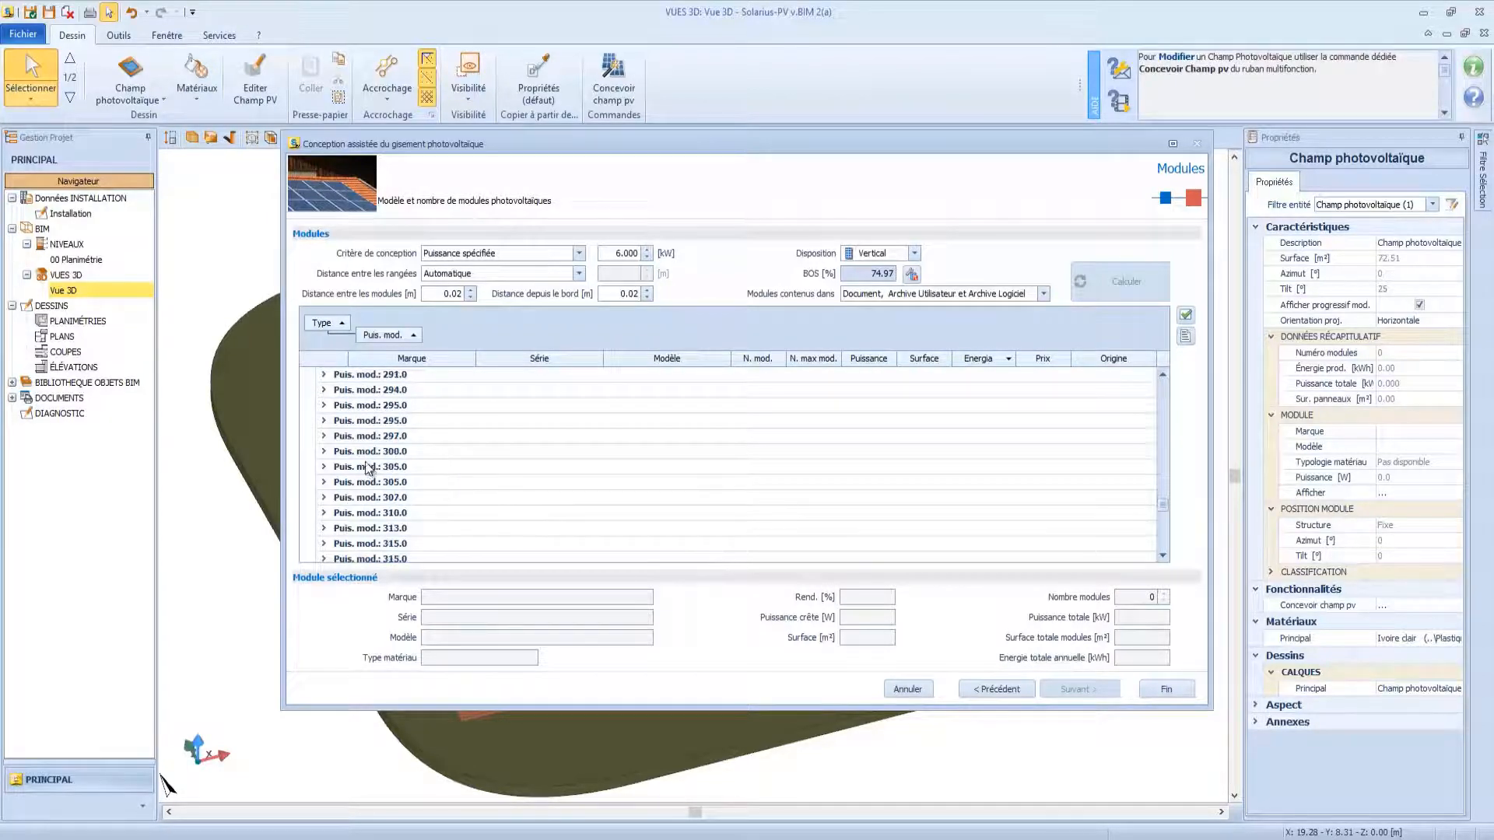
{"action": "left_click", "coordinate": [324, 452]}
{"action": "left_click", "coordinate": [451, 483]}
{"action": "left_click", "coordinate": [450, 484]}
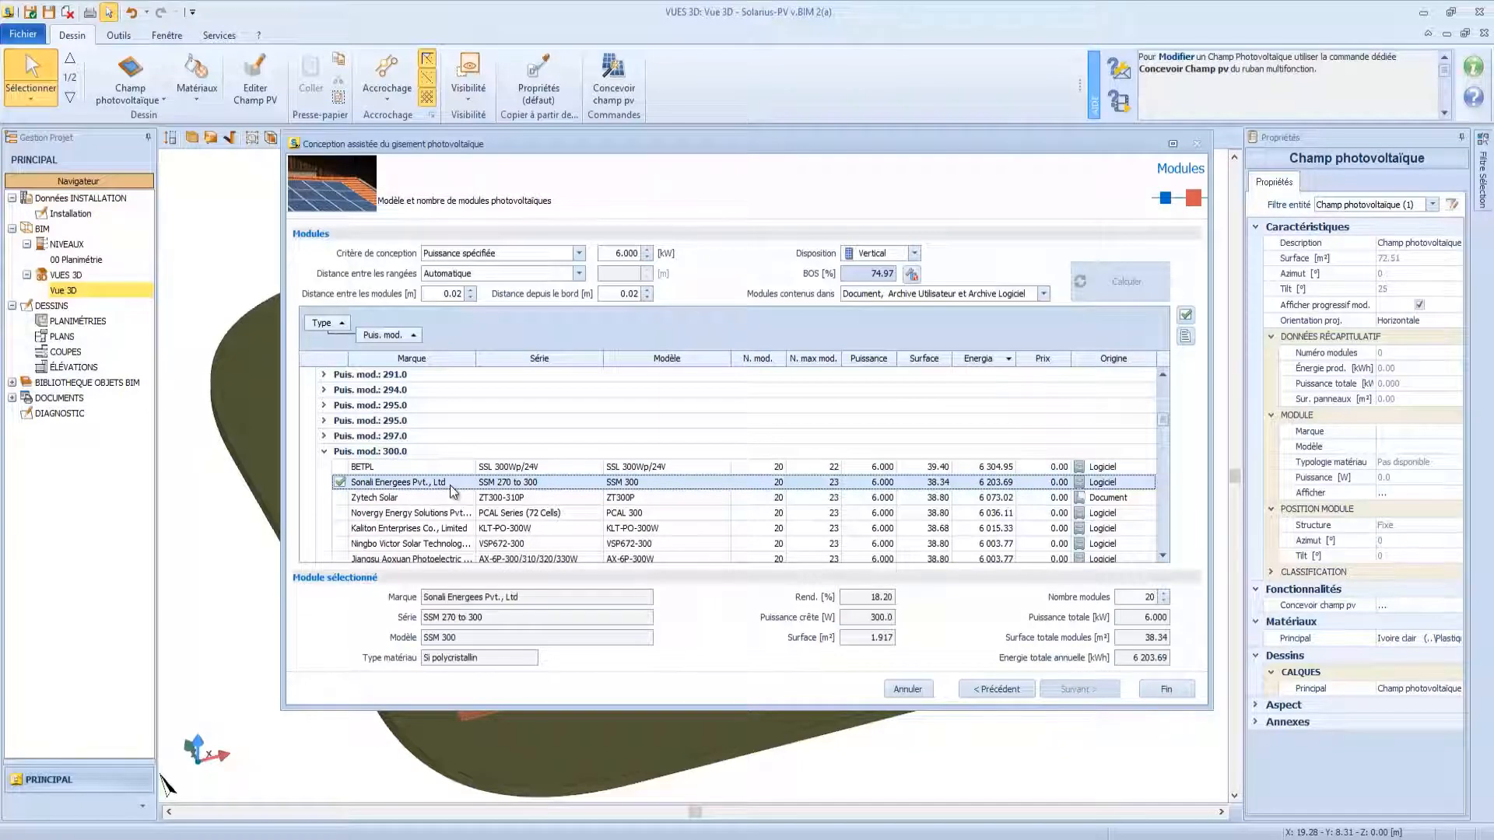
{"action": "left_click", "coordinate": [1165, 689]}
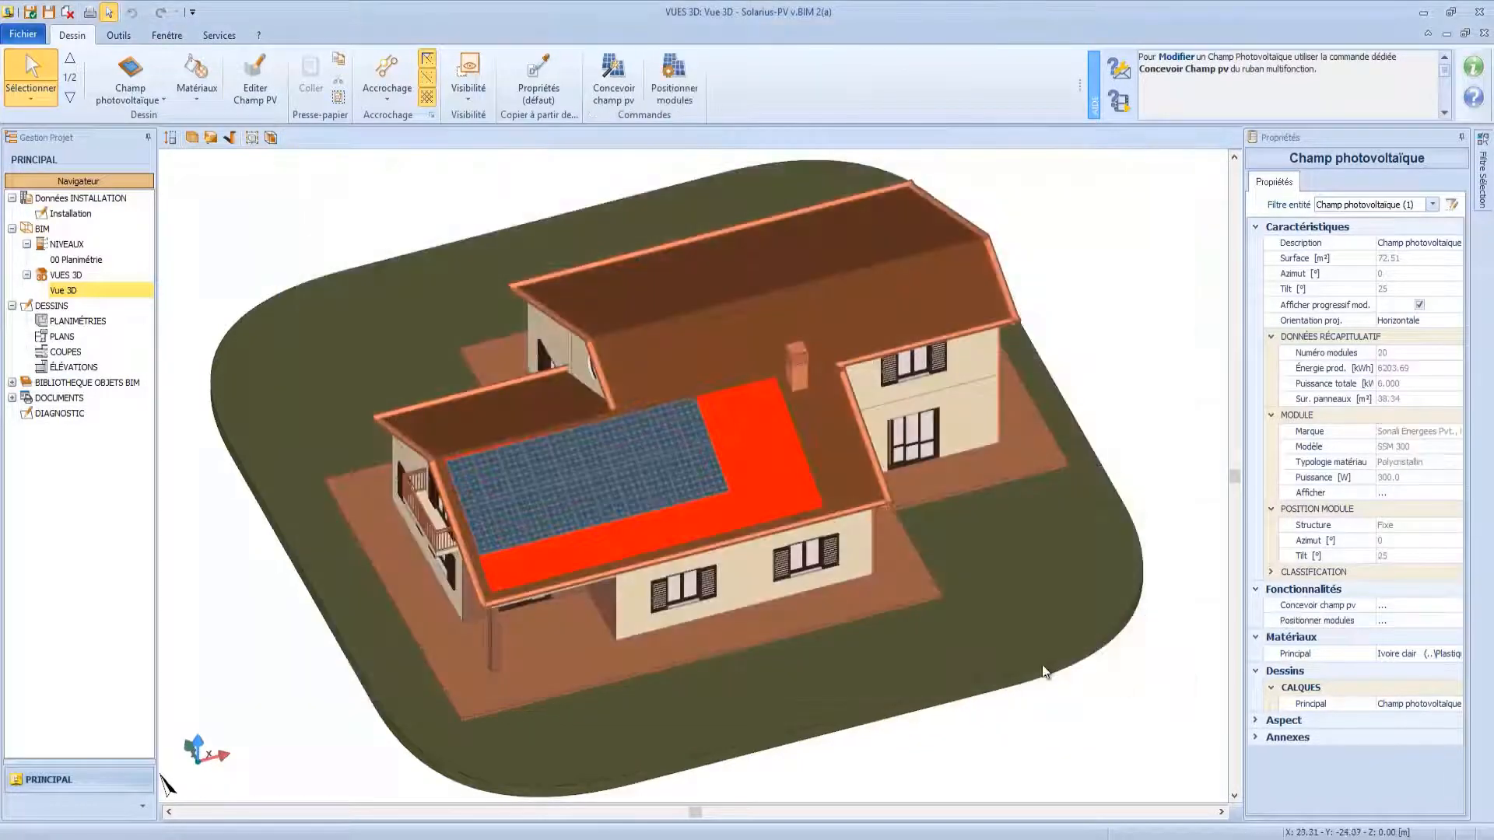